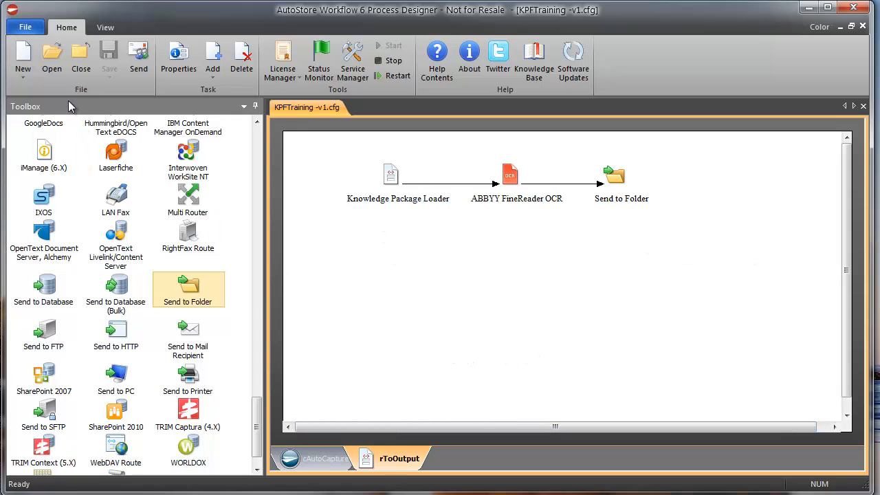
Step: Save a copy of the three-task workflow under the file name KPFTraining Advanced -v1.cfg
click(24, 27)
click(38, 144)
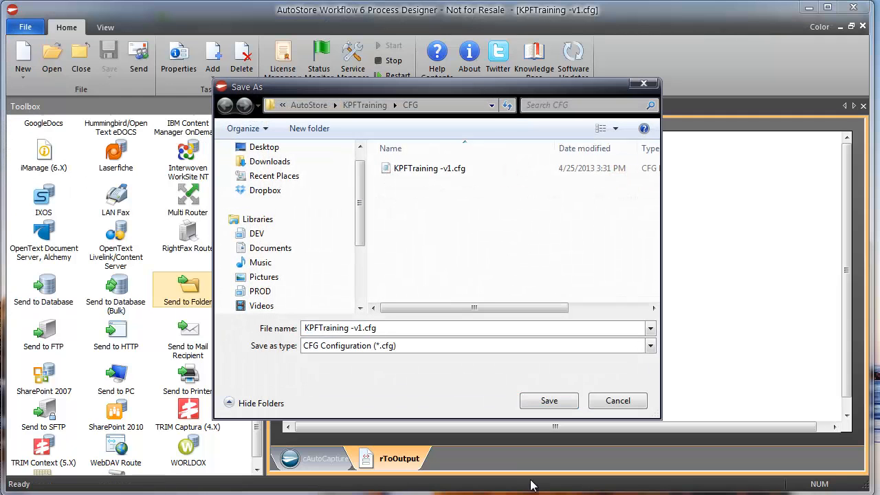
click(362, 328)
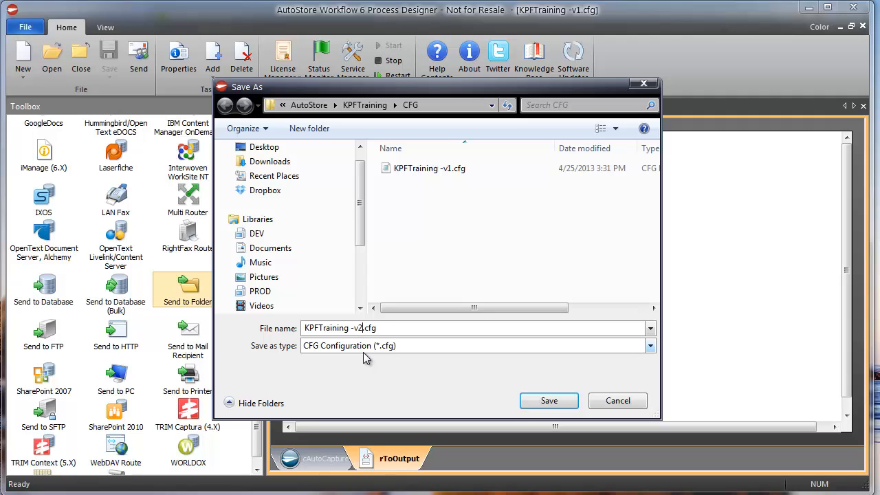
text(Advanced)
key(Right)
key(Right)
key(Right)
key(BackSpace)
text(1)
key(Return)
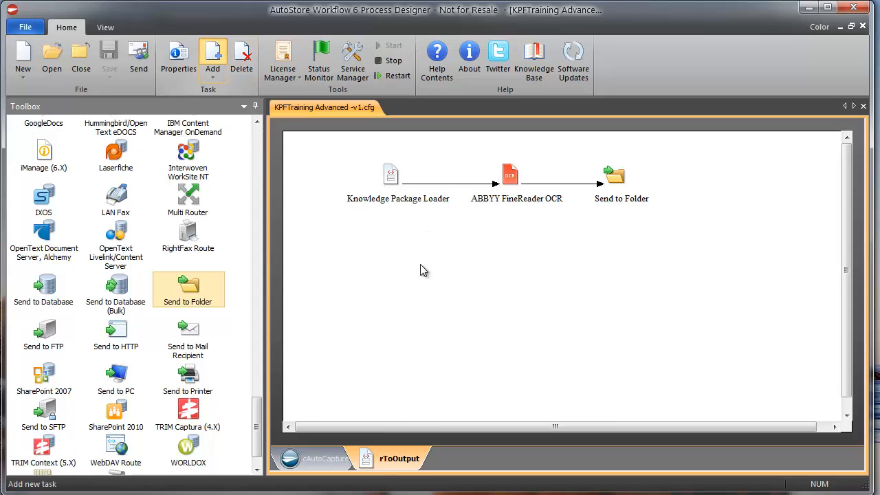
click(213, 56)
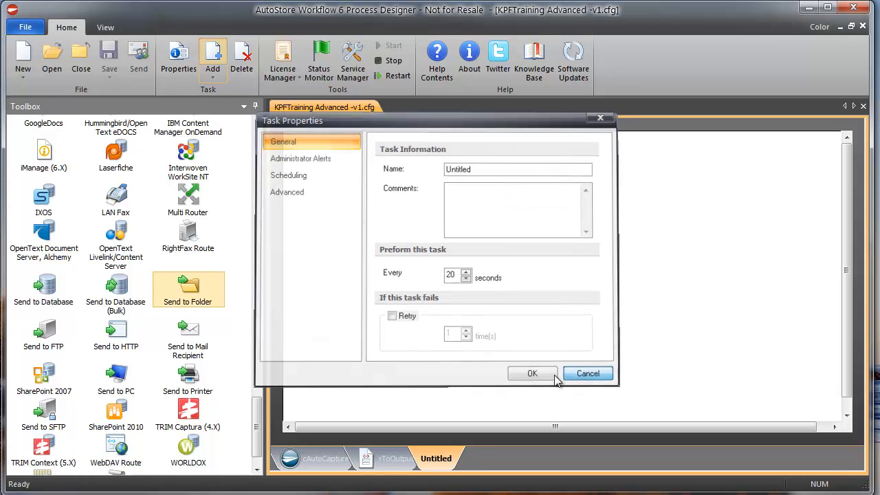
click(570, 375)
click(242, 62)
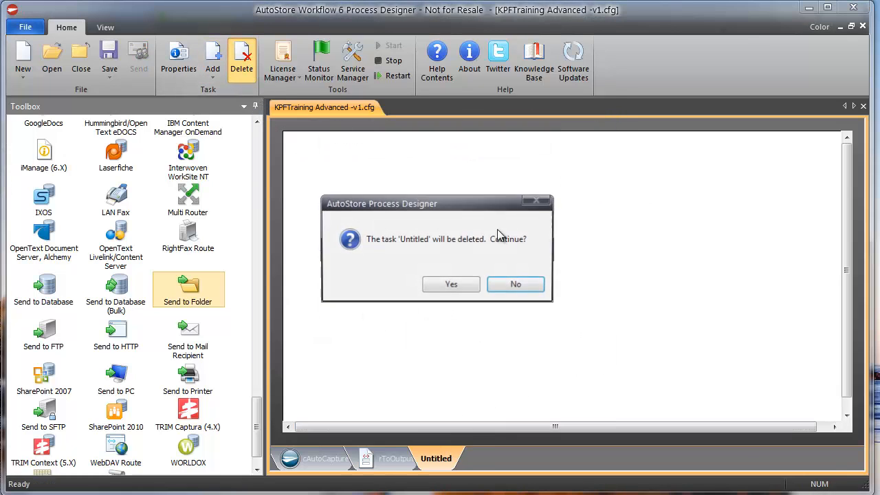
click(450, 284)
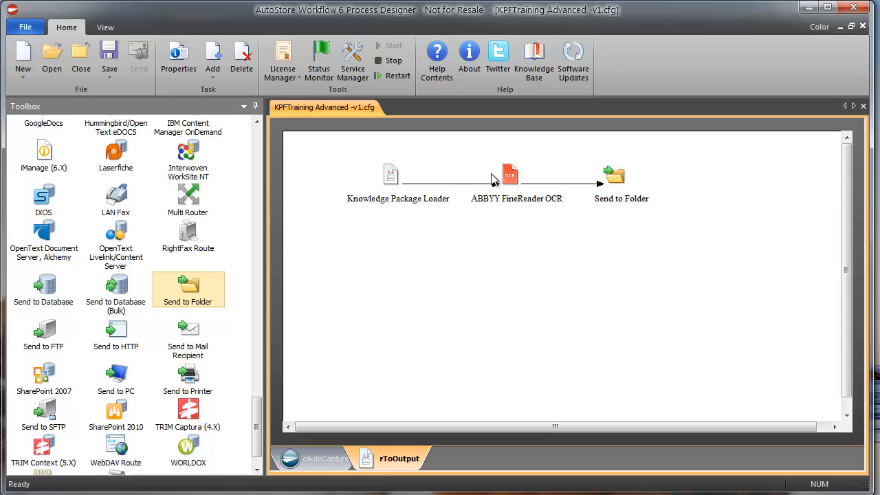
click(109, 77)
Step: In Save As, create a new Templates folder inside CFG and open it
click(129, 107)
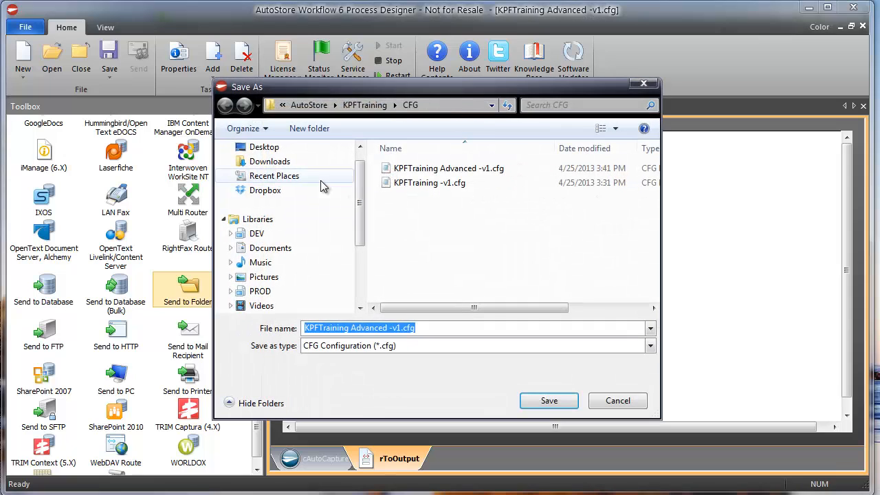
click(323, 129)
text(Templates)
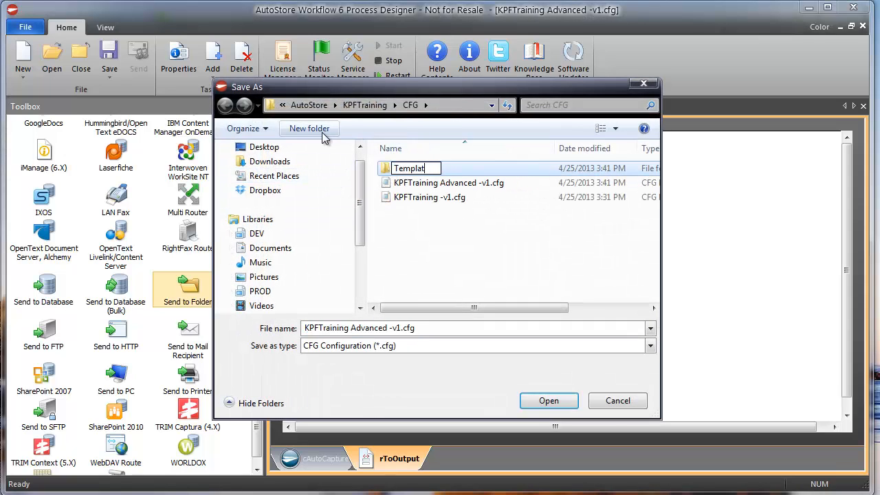
key(Return)
key(Return)
Step: Save the workflow there as 'KPF Template' with the CTF Template (*.ctf) file type
click(395, 328)
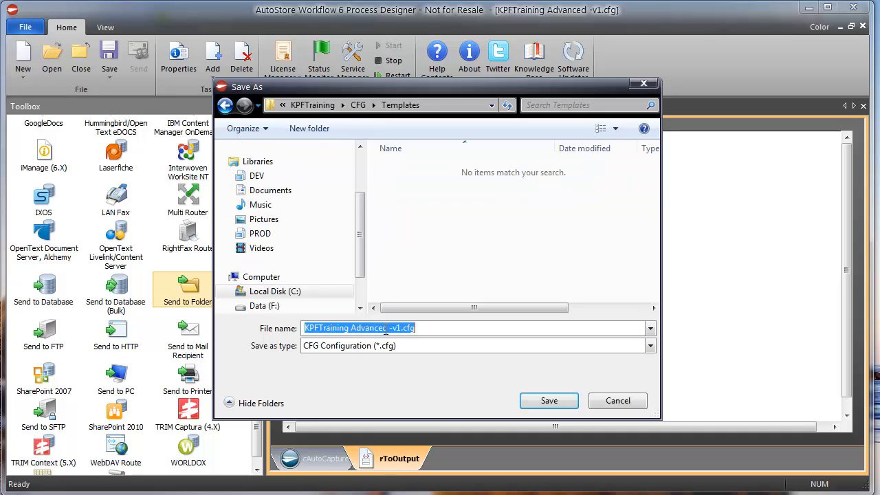
click(398, 328)
drag(399, 328, 254, 329)
text(KPF)
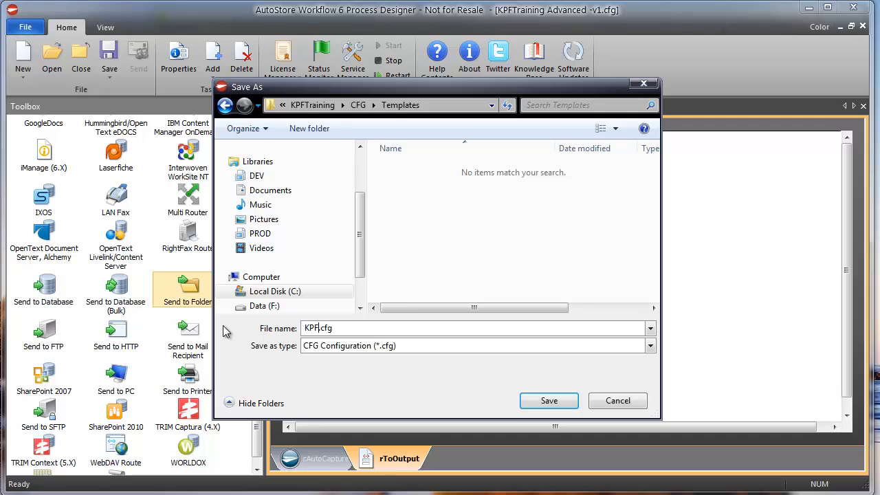
text( Template)
click(384, 346)
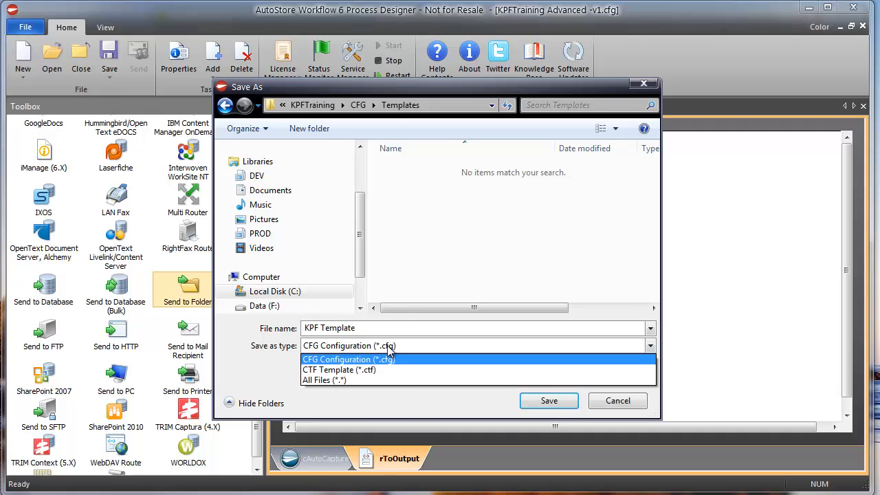
click(374, 371)
click(548, 401)
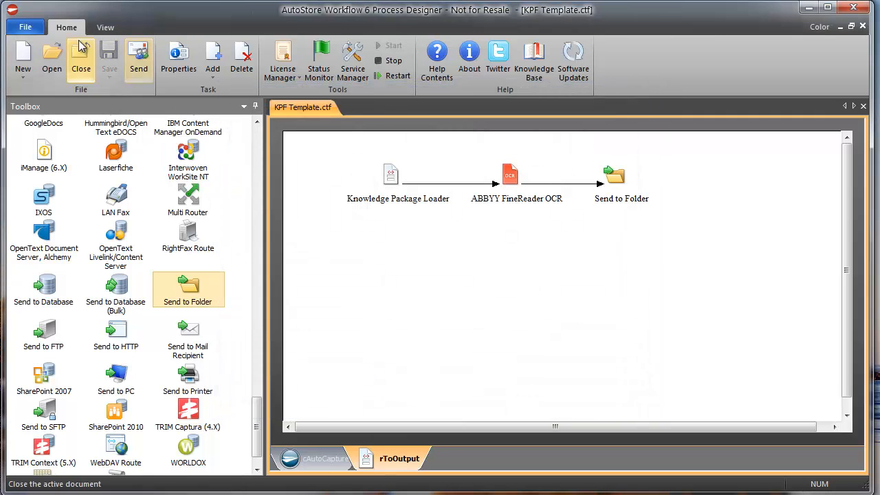
Step: Set the APD Options Template Directory to the Templates folder path copied from Explorer
click(25, 26)
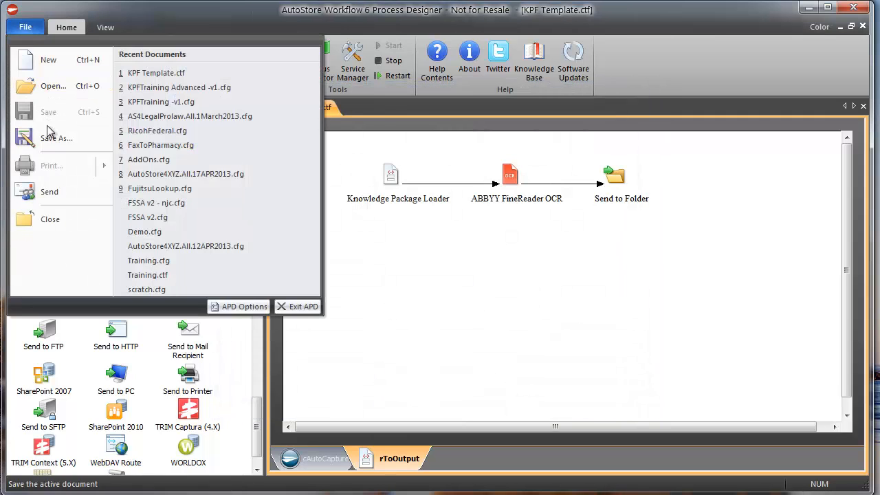
click(238, 307)
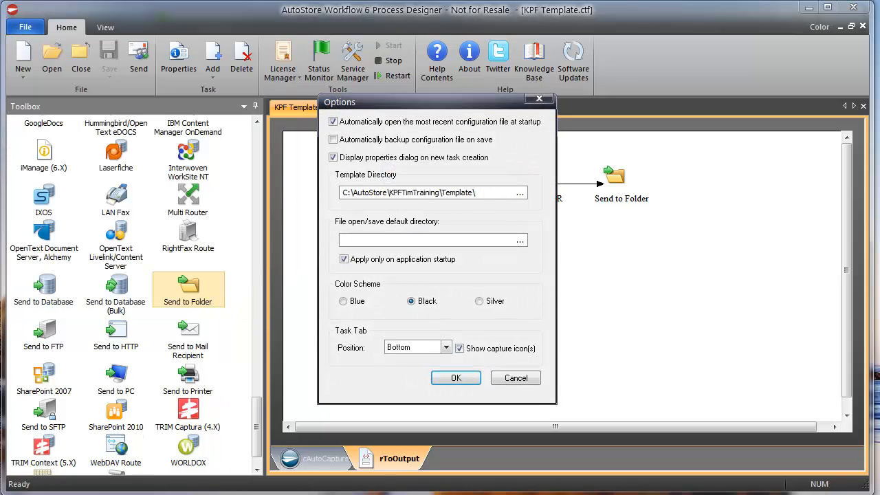
key(alt+Tab)
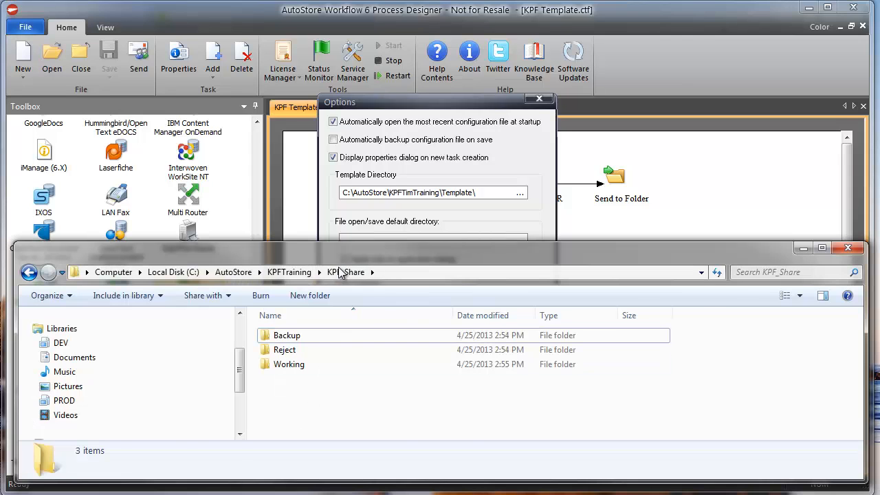
click(309, 271)
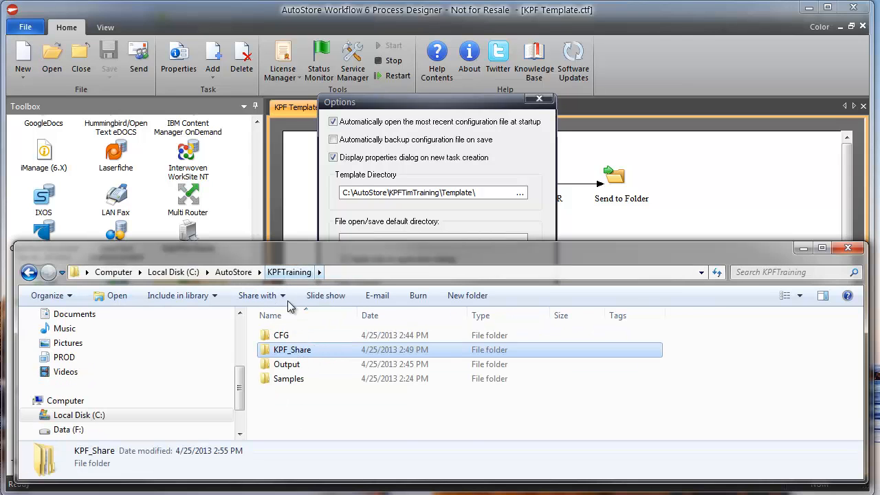
double_click(282, 335)
double_click(289, 336)
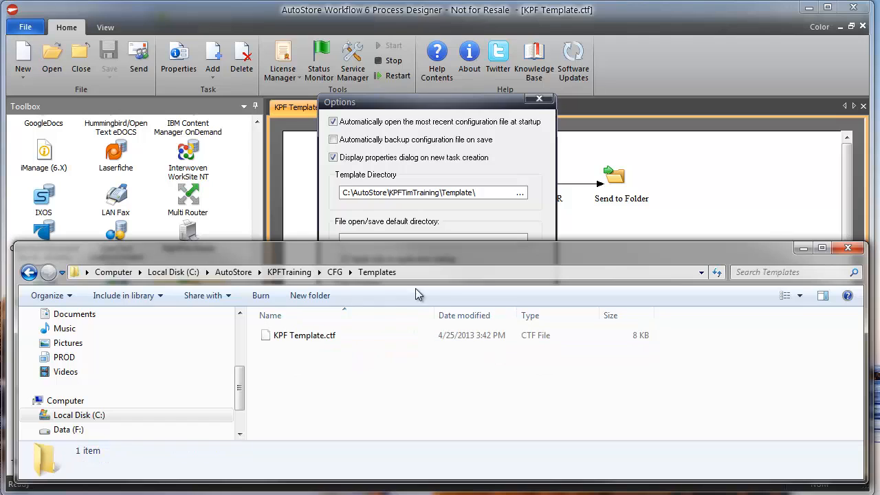
click(437, 277)
key(ctrl+c)
drag(494, 193, 235, 198)
key(ctrl+v)
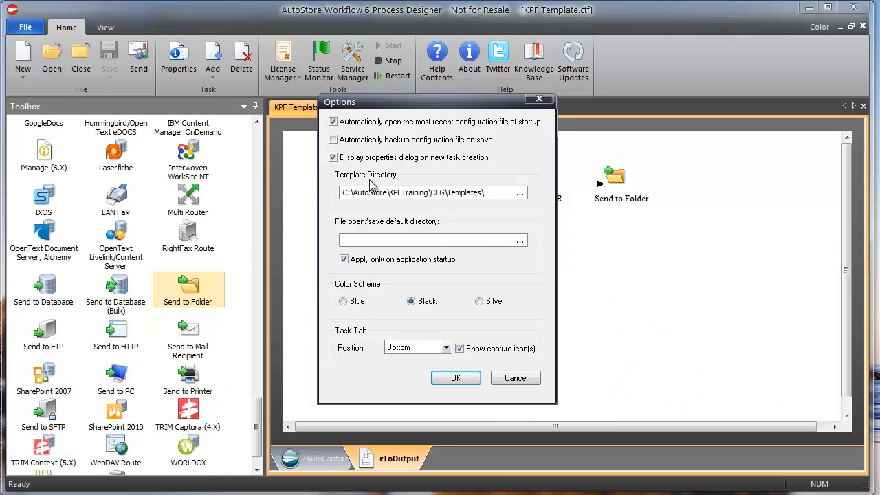
click(463, 376)
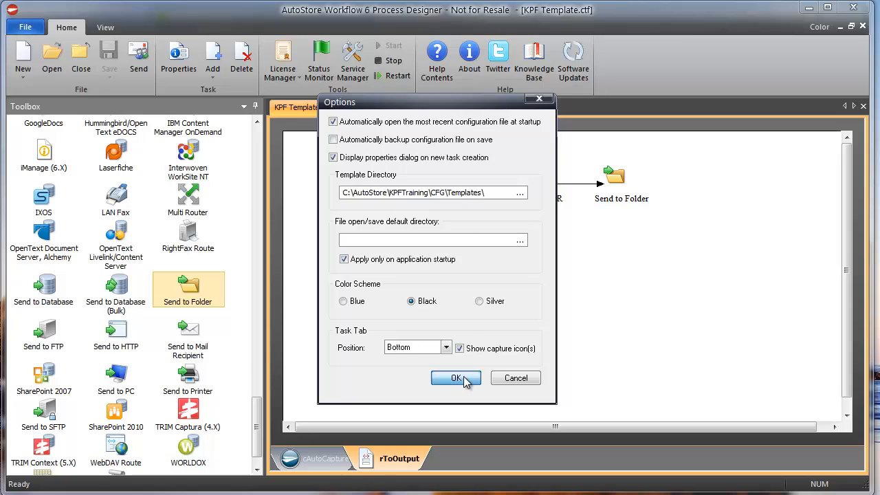
Step: Add the KPF Template tasks to the workflow twice
click(213, 78)
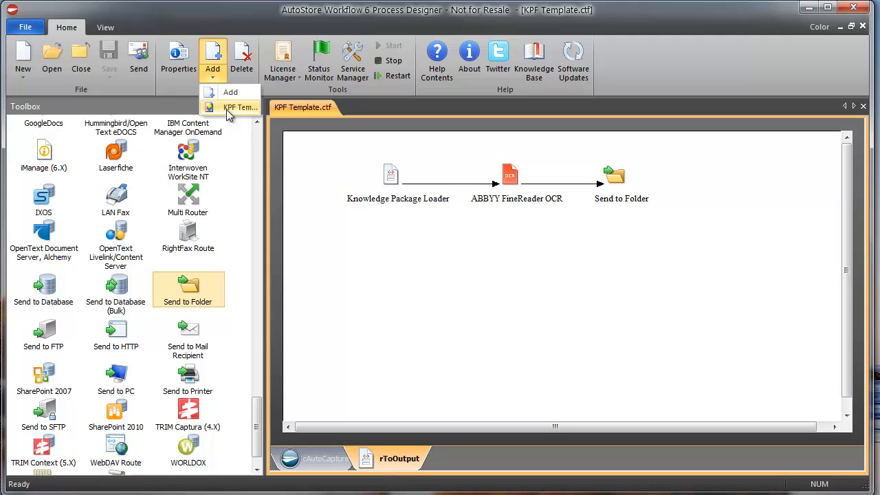
click(229, 108)
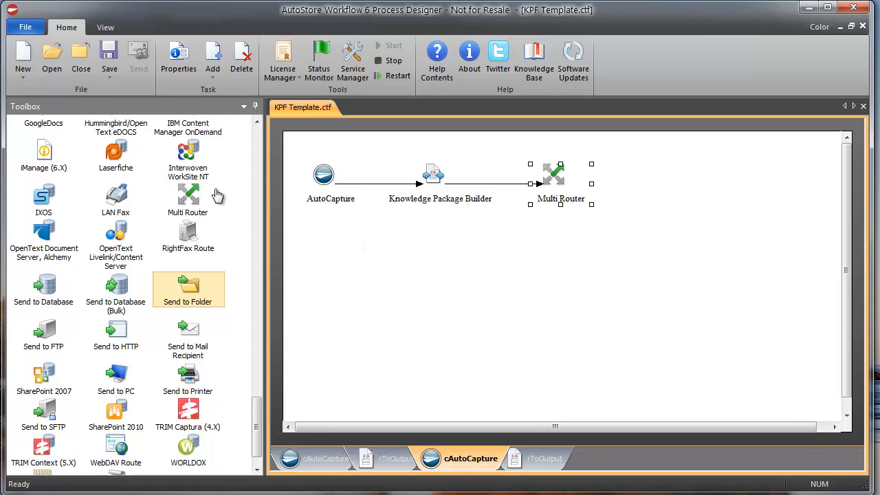
click(214, 79)
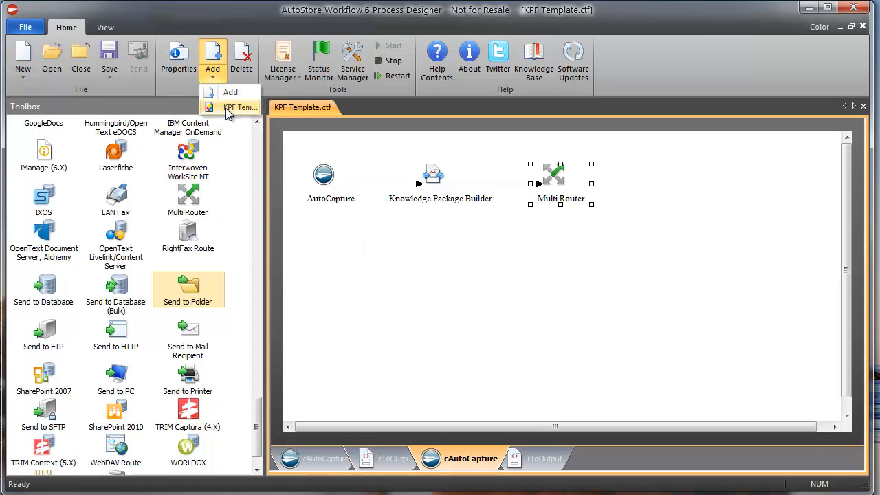
click(226, 107)
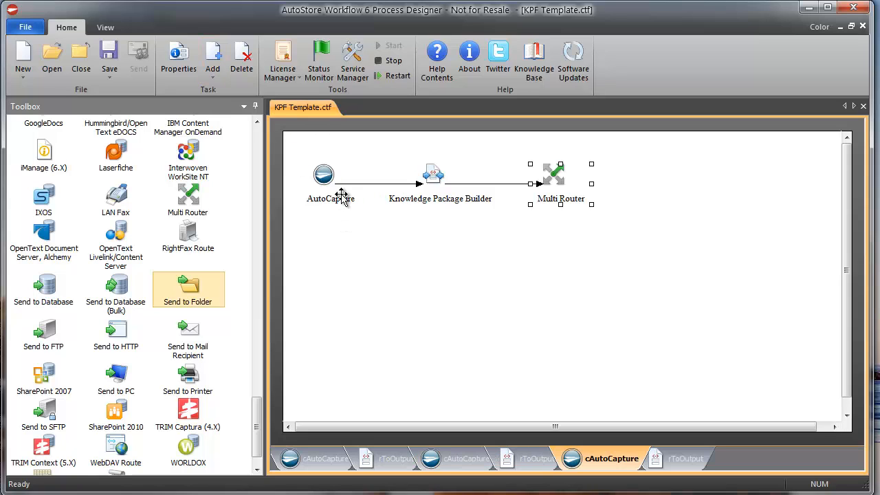
Step: Delete the two extra cAutoCapture tasks, confirming each deletion
click(241, 61)
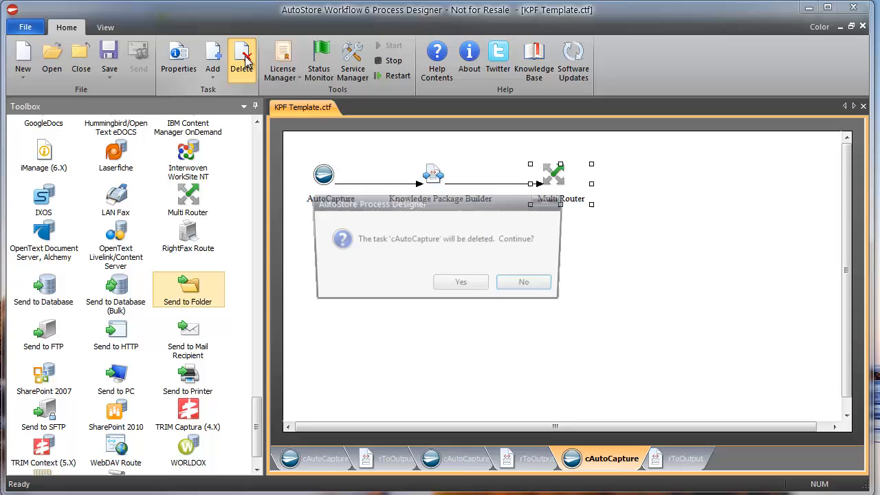
click(474, 283)
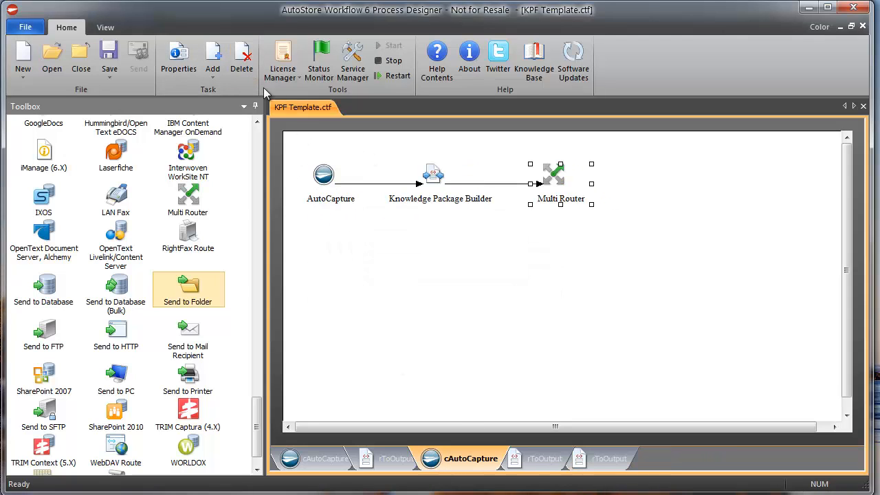
click(241, 61)
click(460, 286)
Step: Re-save the workflow over KPFTraining Advanced -v1.cfg as a CFG Configuration file
click(108, 74)
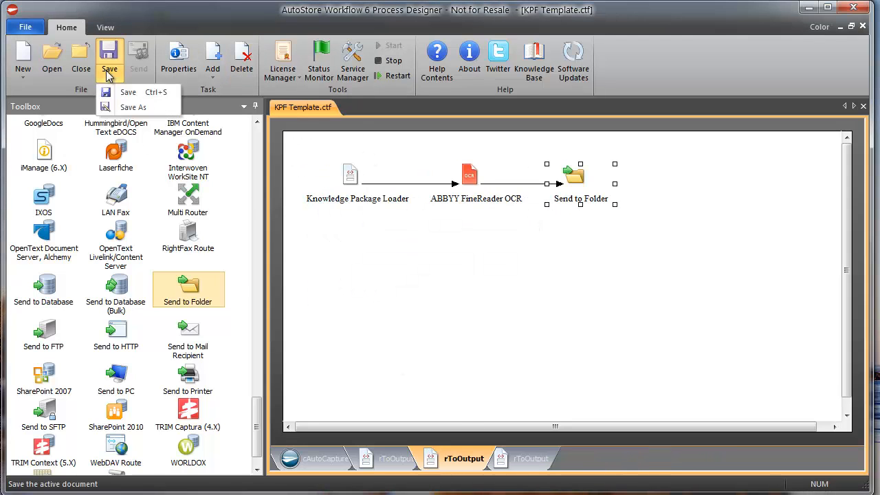
click(131, 106)
click(377, 346)
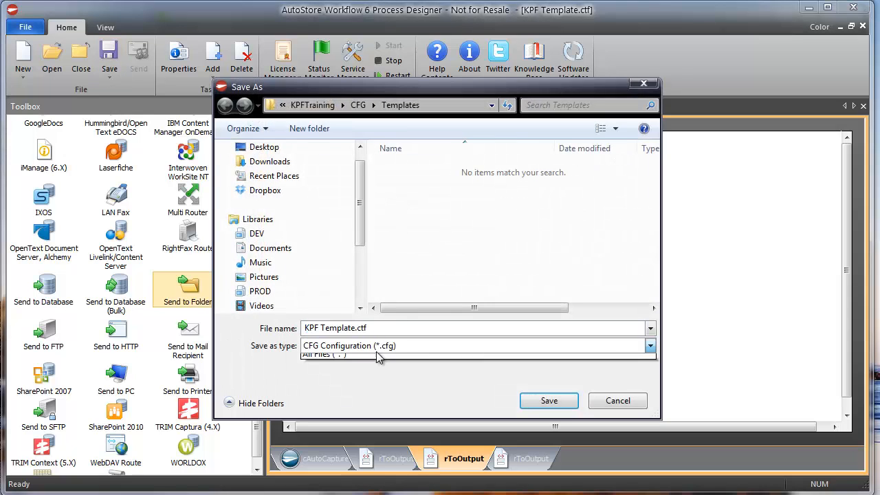
click(376, 360)
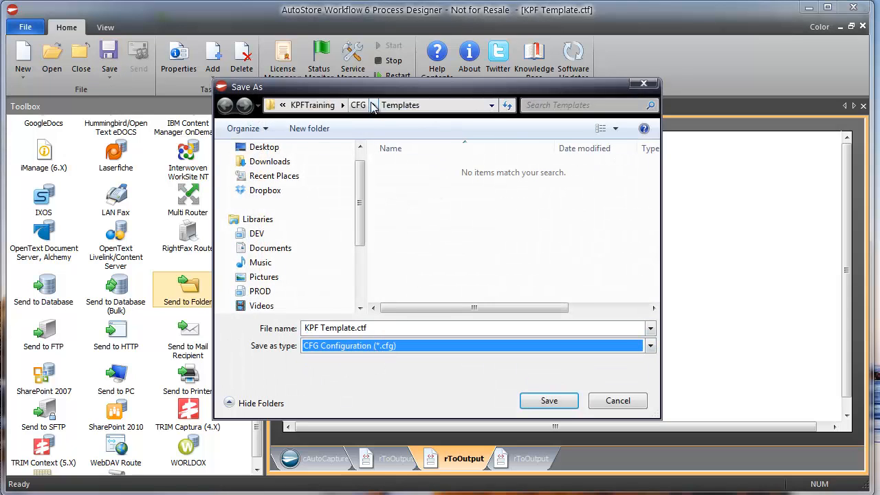
click(358, 105)
click(413, 183)
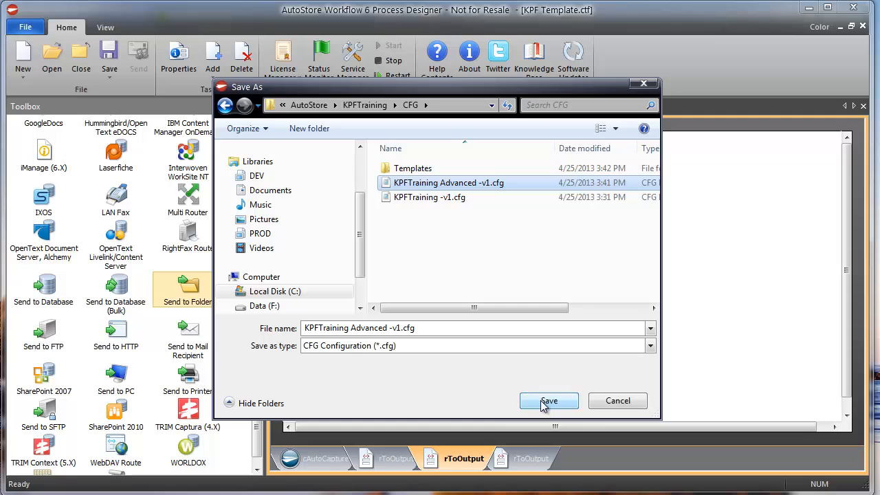
click(543, 403)
click(436, 301)
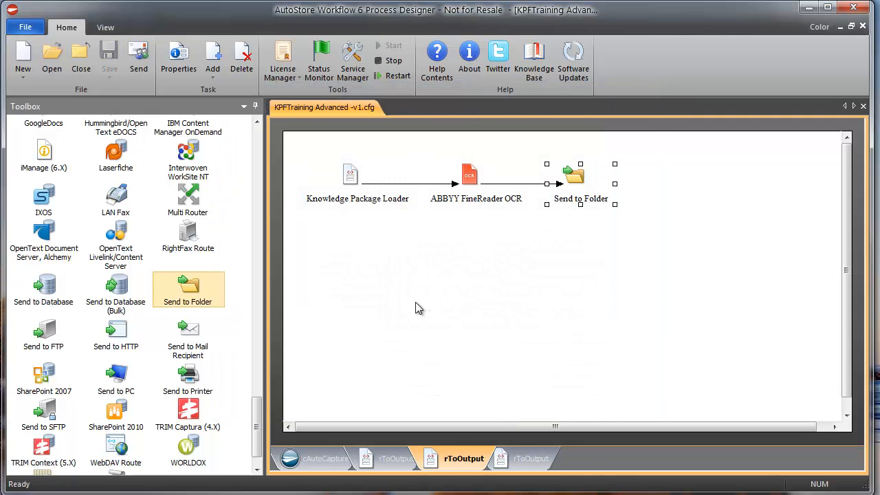
Step: Review the rToOutput routes, then restart the AutoStore server with cAutoCapture showing
click(323, 460)
click(386, 466)
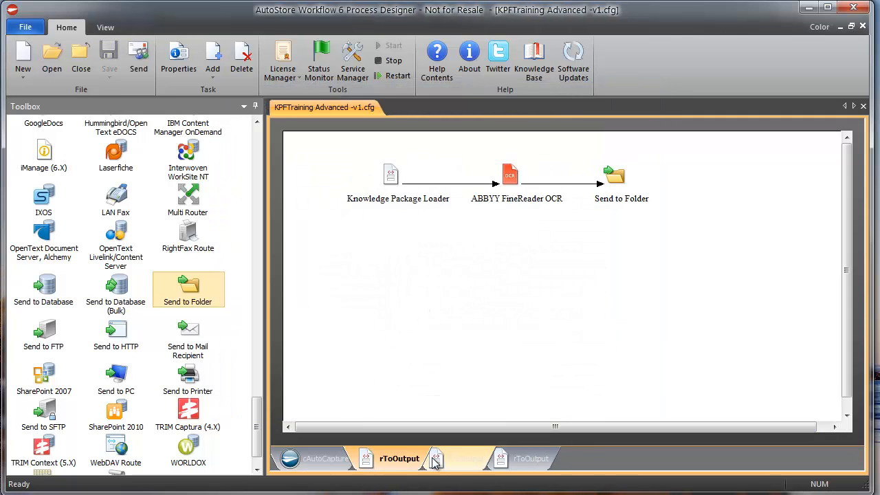
click(467, 461)
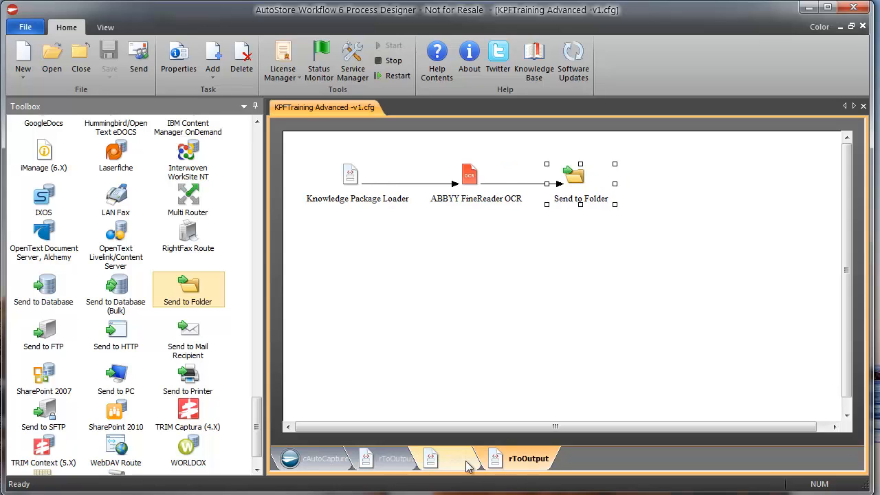
click(402, 461)
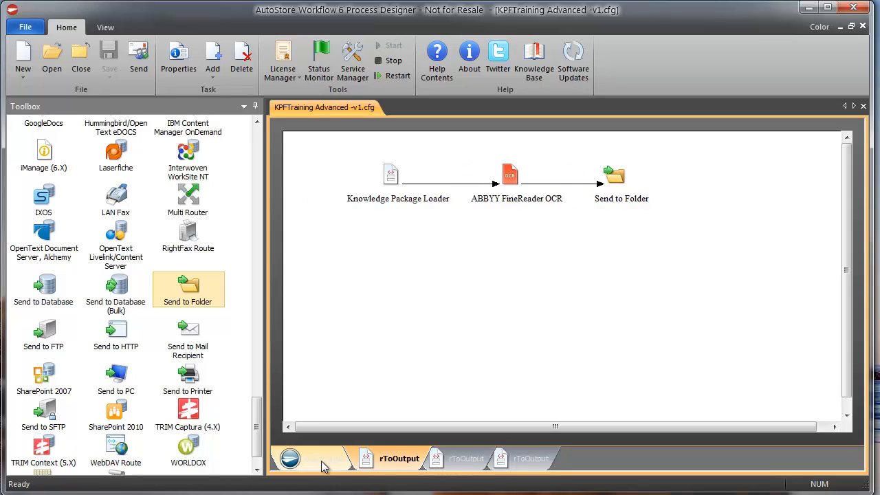
click(296, 459)
click(393, 76)
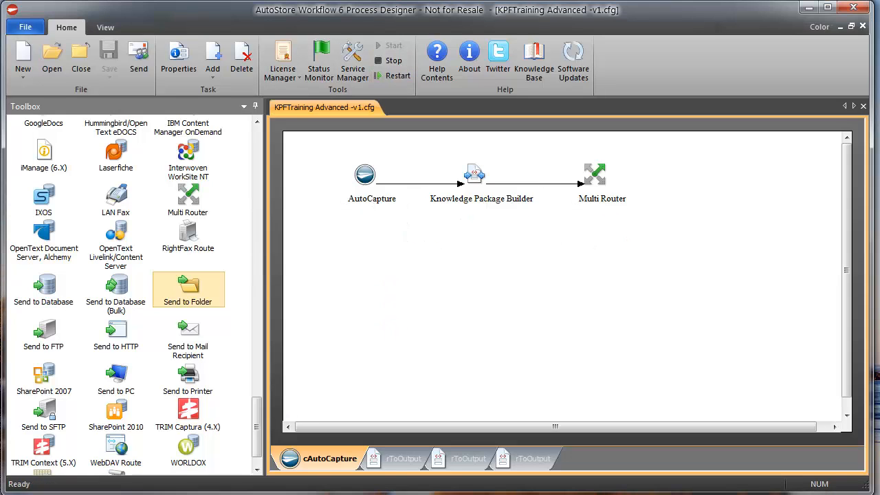
Step: Open the Output folder in one Explorer window and KPF_Share\Backup in the other
key(alt+Tab)
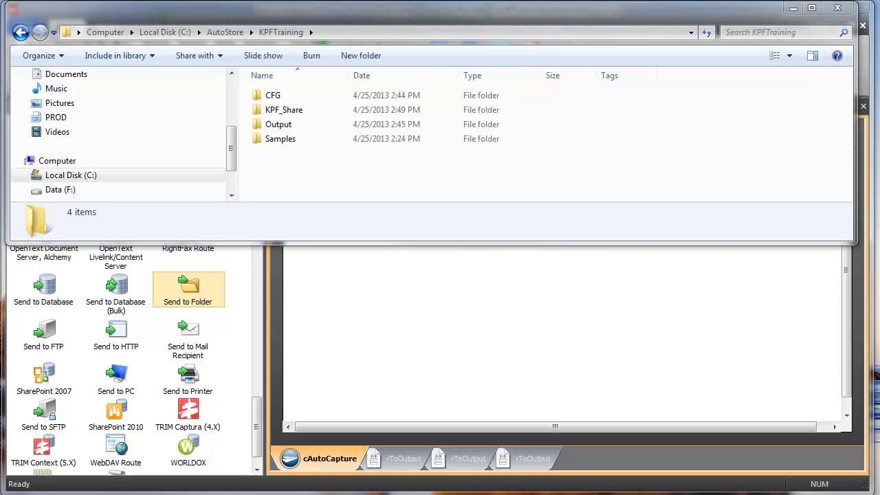
key(alt+Tab)
double_click(288, 124)
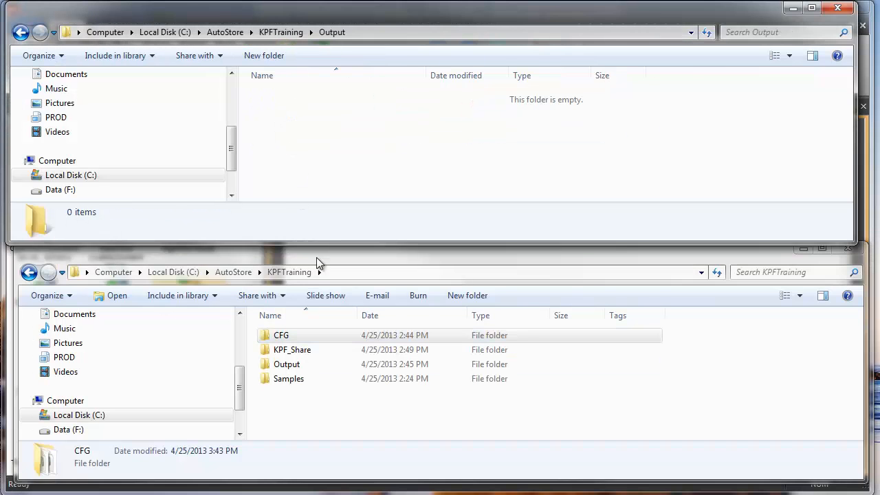
click(298, 410)
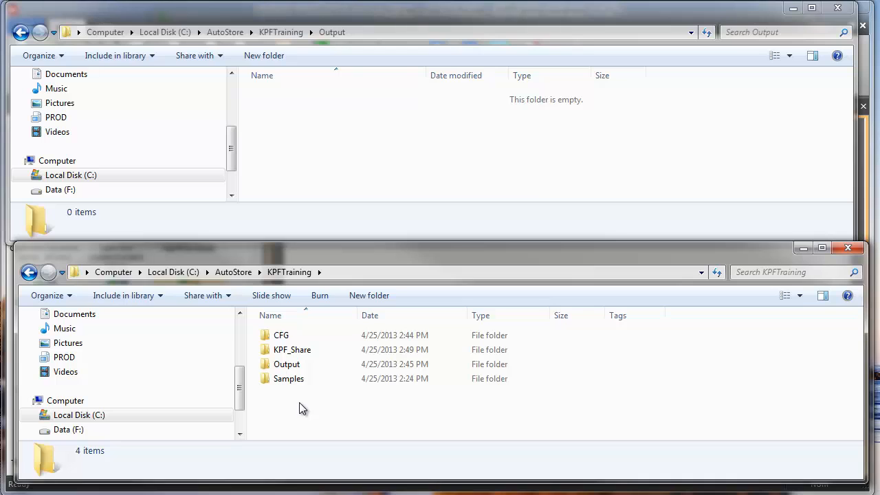
double_click(298, 352)
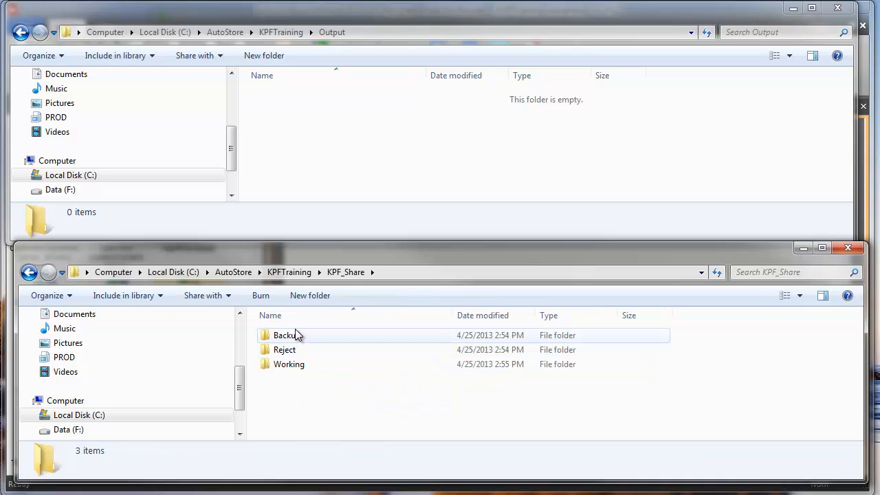
double_click(296, 335)
Step: Delete the four ASX zip packages that were mistakenly pasted into Output
drag(363, 418, 232, 323)
click(328, 125)
key(ctrl+v)
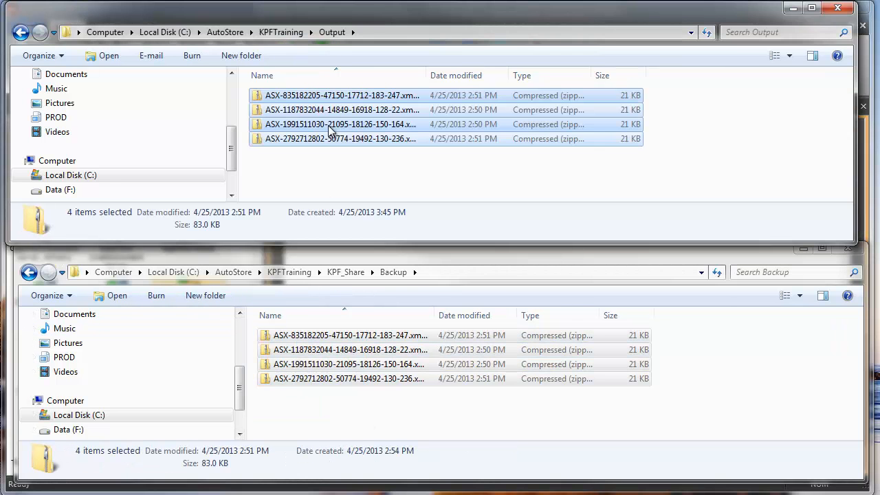
drag(342, 166, 261, 81)
key(Delete)
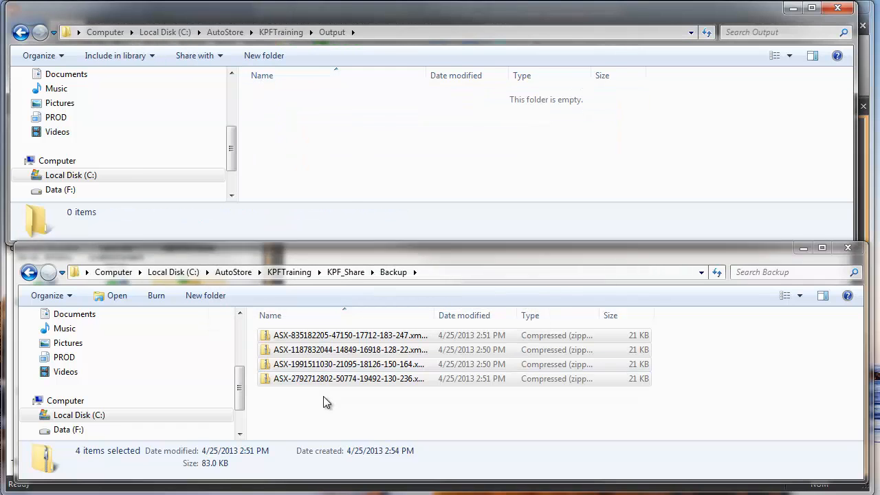
Step: Copy the four ASX zip packages from Backup into KPF_Share
drag(323, 396, 285, 299)
key(ctrl+c)
click(346, 271)
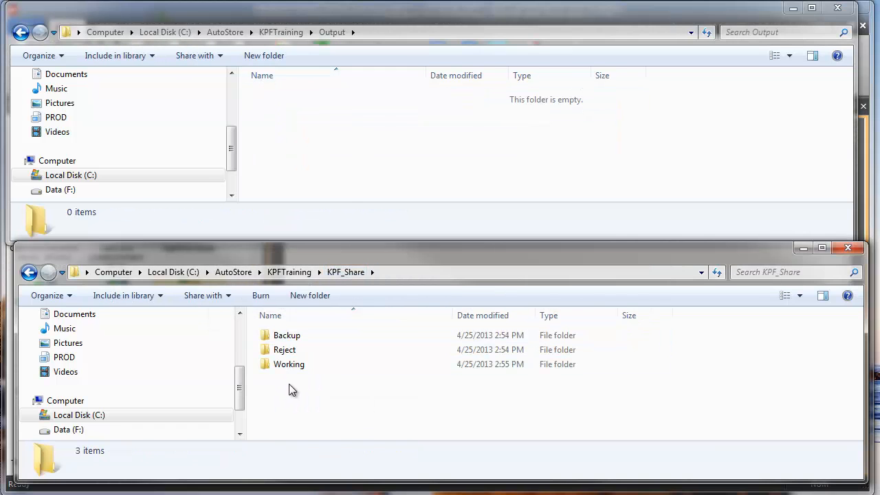
key(ctrl+v)
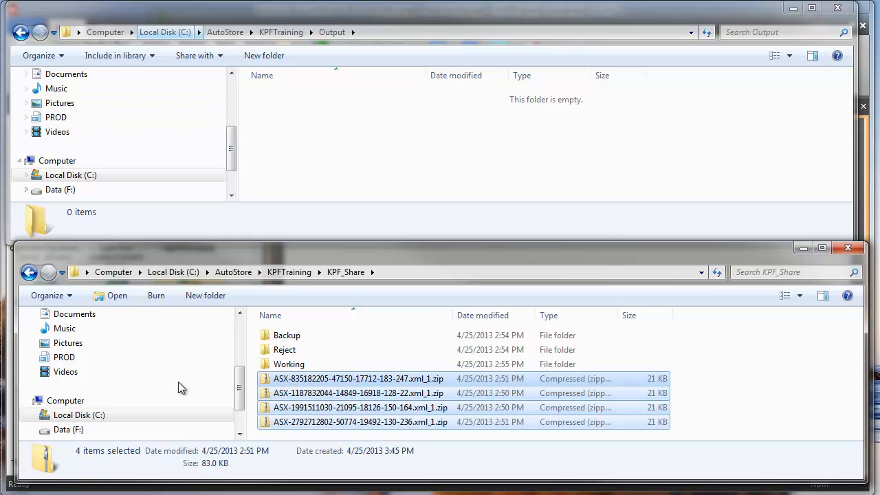
Step: Arrange the Output window, paste the packages into KPF_Share again, and return to Process Designer
drag(275, 15, 395, 15)
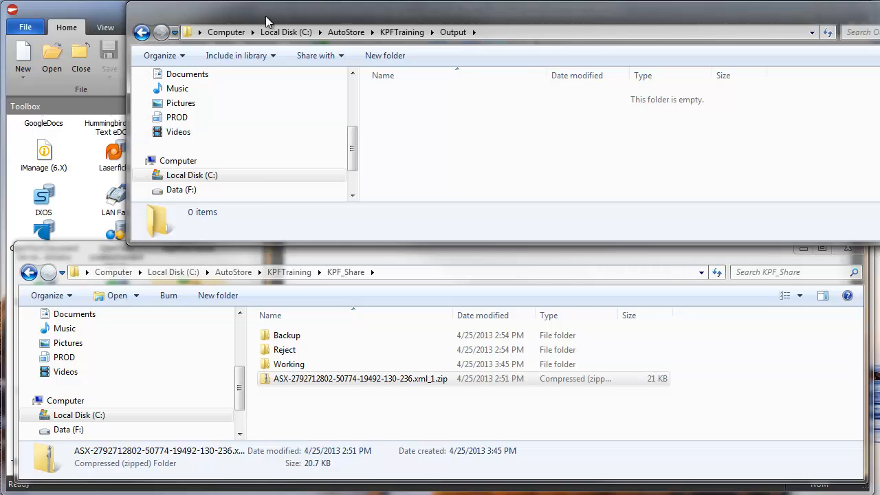
drag(282, 17, 257, 15)
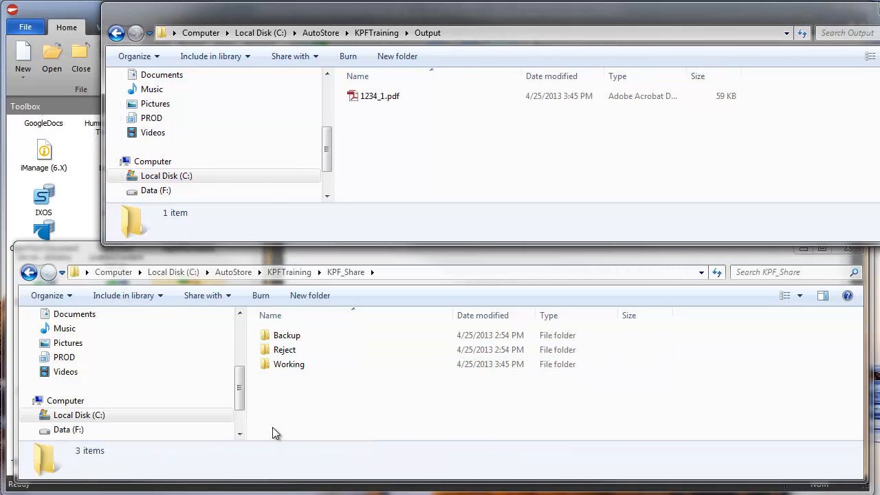
click(286, 394)
key(ctrl+v)
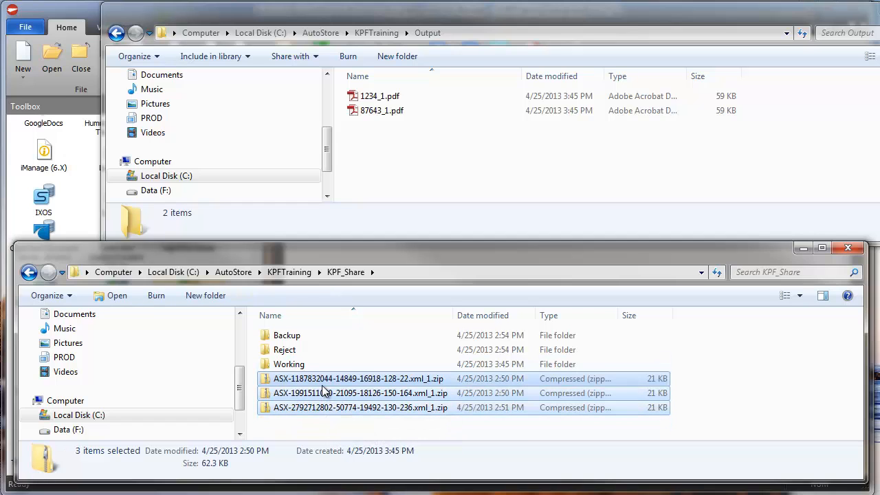
drag(158, 24, 146, 24)
click(64, 22)
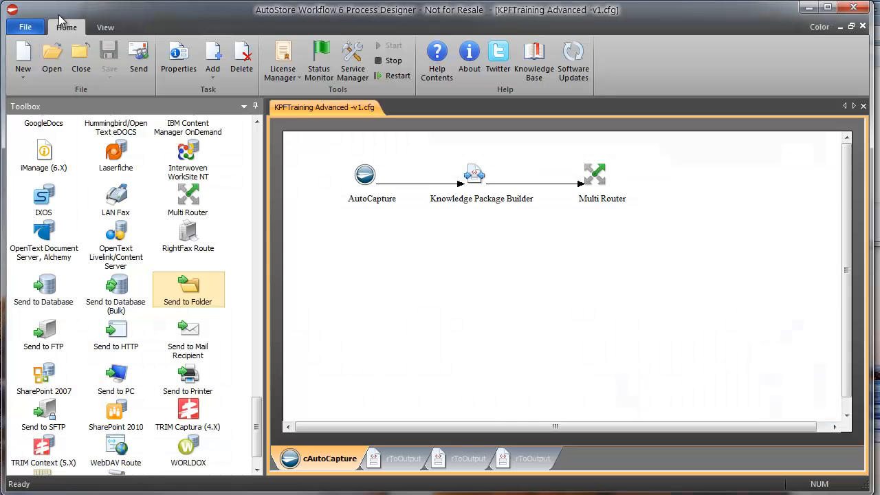
Step: Flip through the rToOutput route tabs to compare their workflows
click(409, 455)
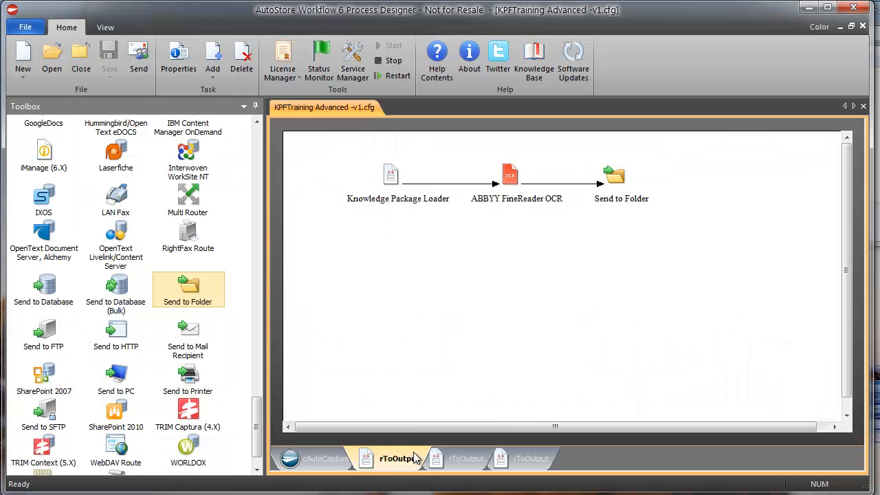
click(467, 458)
click(395, 457)
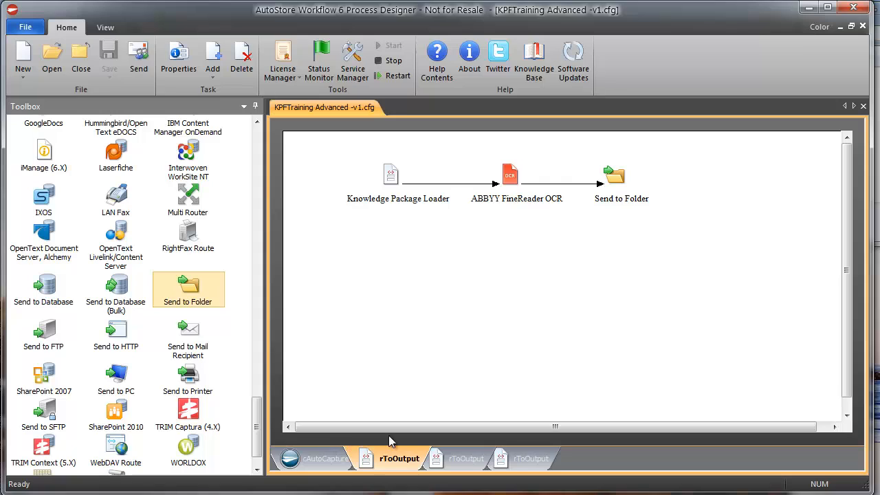
click(452, 459)
click(512, 459)
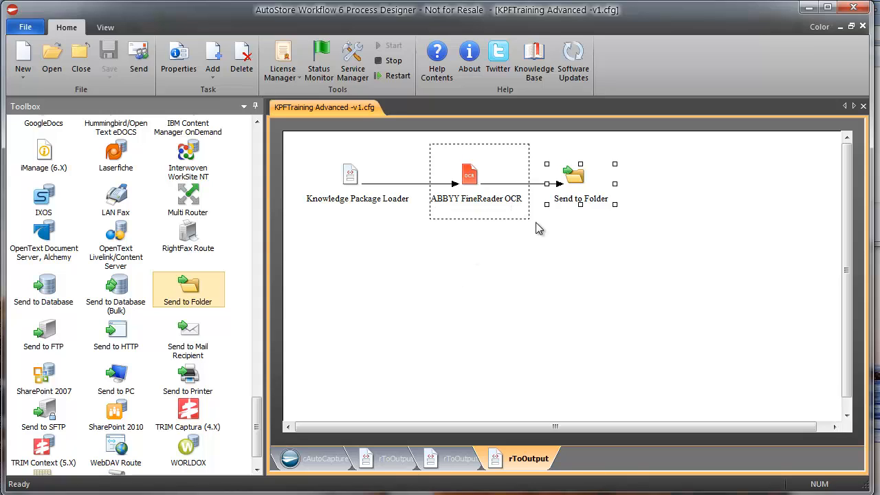
Step: Select the ABBYY FineReader OCR and Send to Folder steps, then show the first rToOutput route
drag(535, 223, 522, 229)
ctrl+click(454, 191)
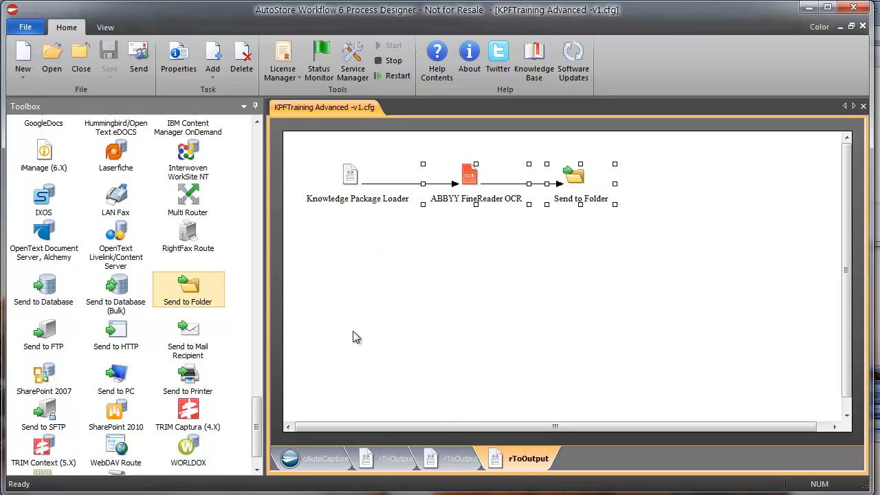
drag(253, 424, 254, 328)
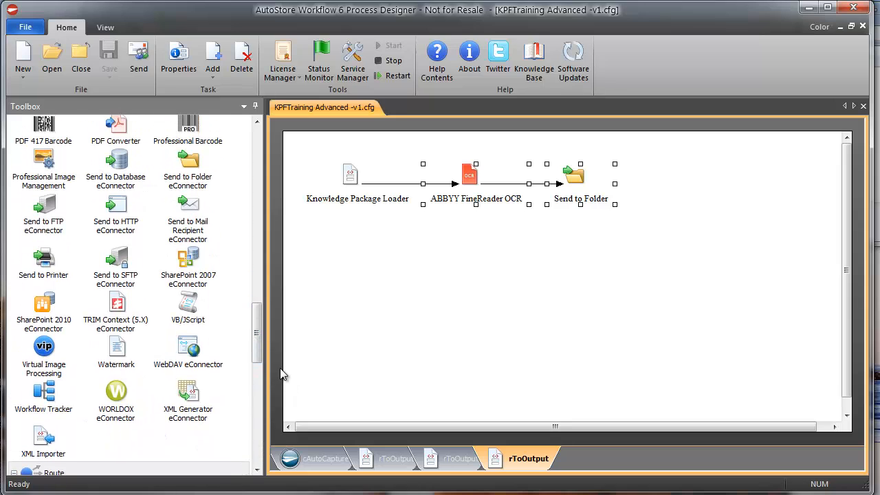
click(402, 456)
Step: Confirm the Knowledge Package Loader's Input Directory is C:\AutoStore\KPFTraining\KPF_Share\, then bring up Solution Framework
double_click(387, 184)
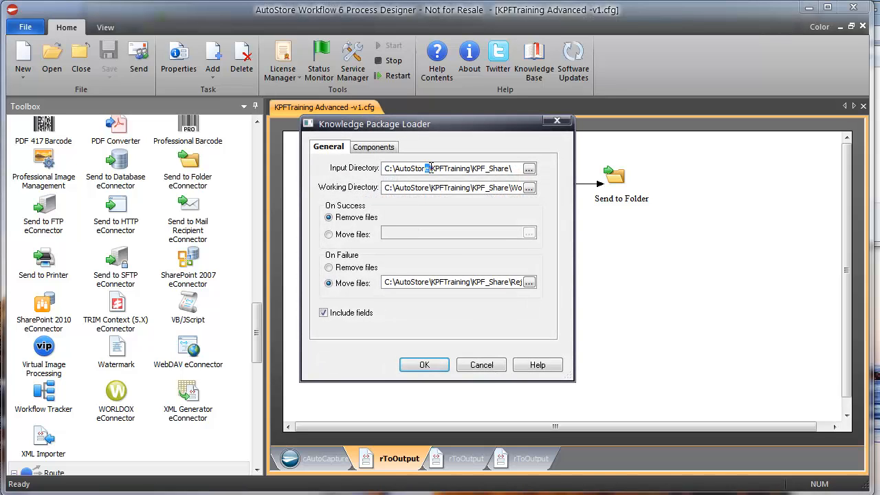
drag(453, 168, 354, 168)
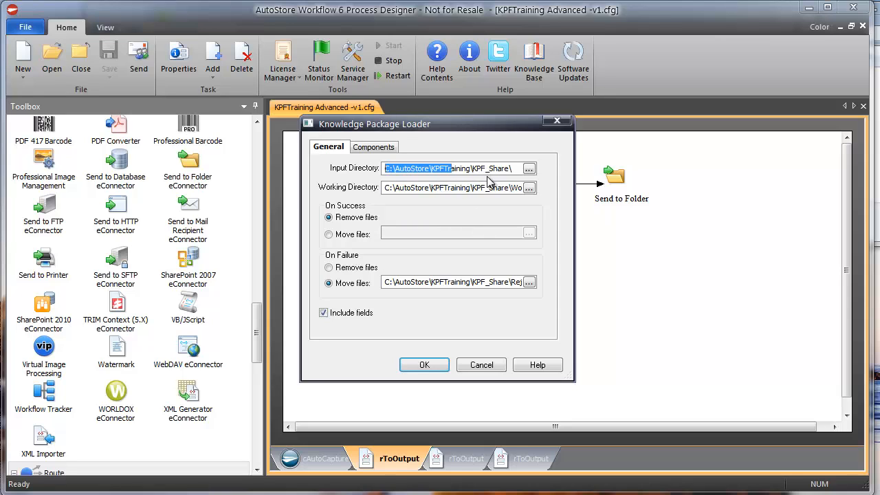
click(485, 369)
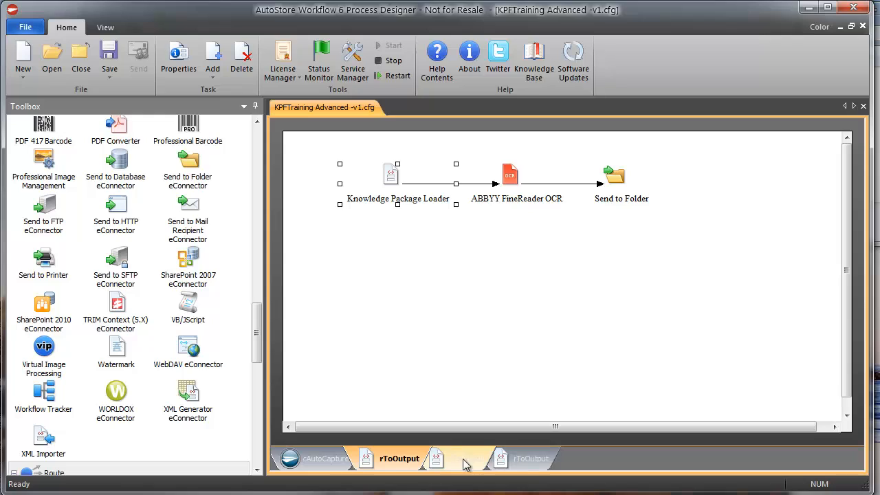
click(522, 493)
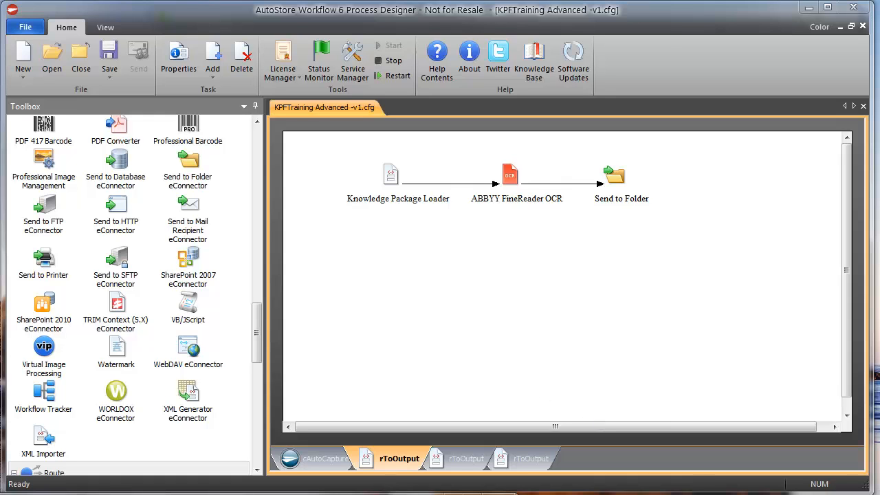
drag(0, 0, 421, 10)
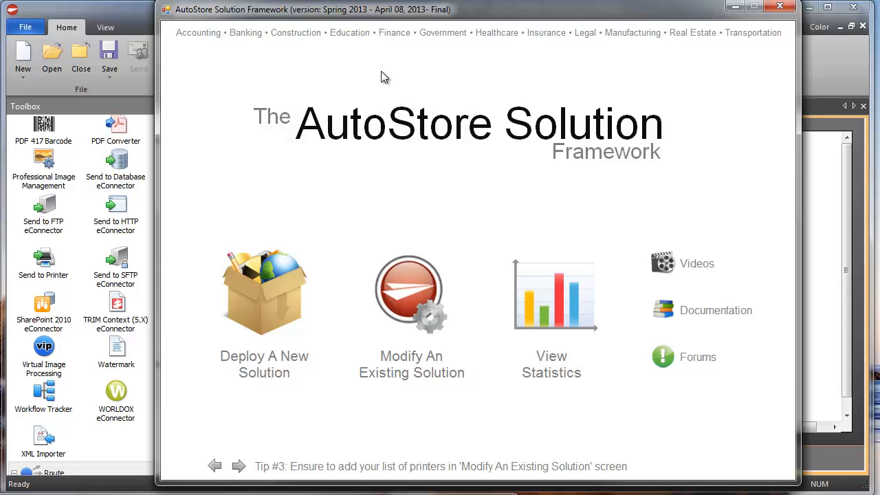
Step: Deploy and build AutoStore4XYZ from the Legal Documents template, then launch it in Process Designer
click(270, 301)
drag(470, 242, 473, 334)
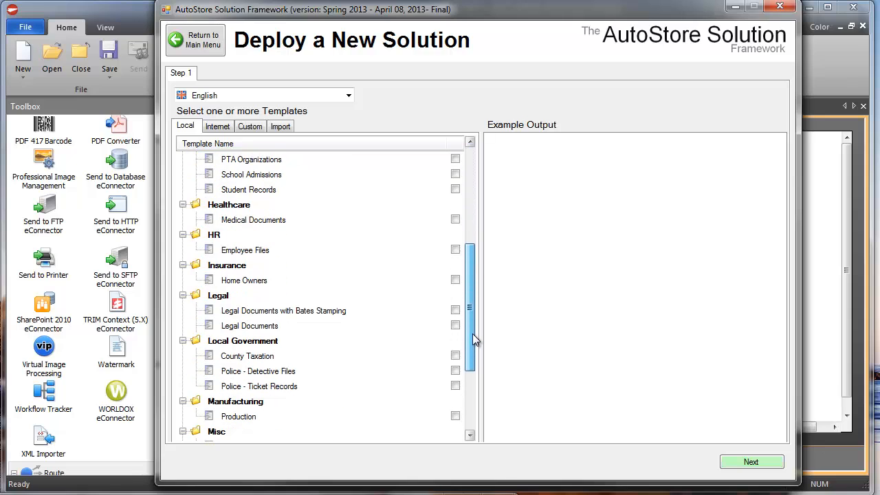
click(295, 325)
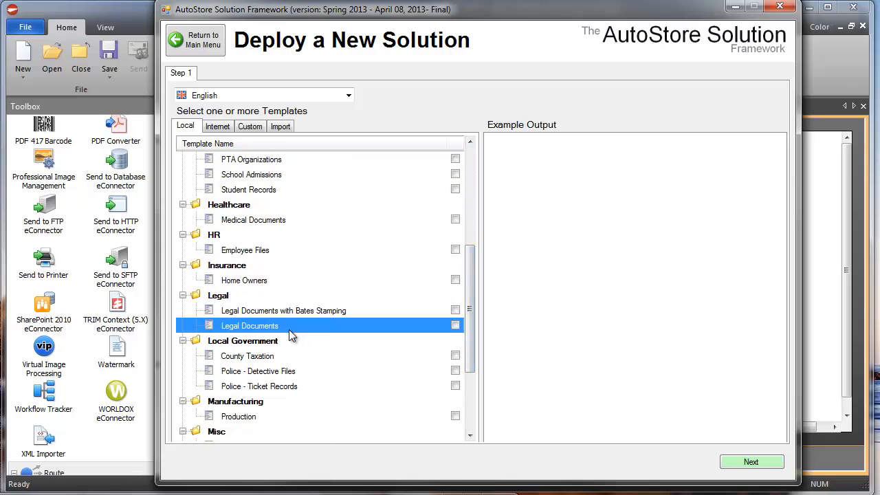
click(749, 464)
click(752, 462)
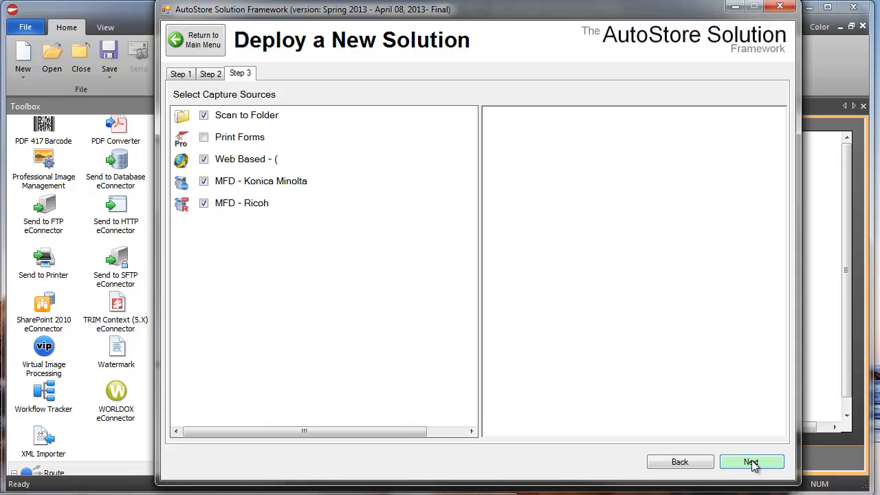
click(751, 463)
click(753, 463)
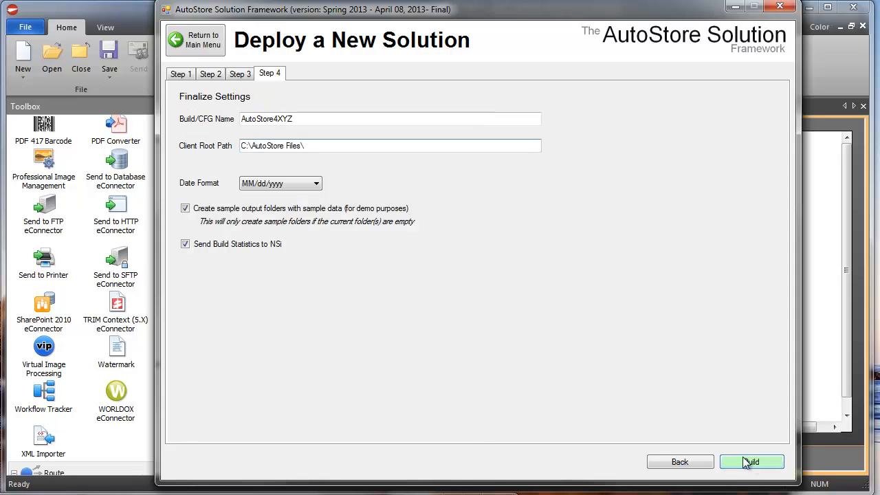
click(401, 348)
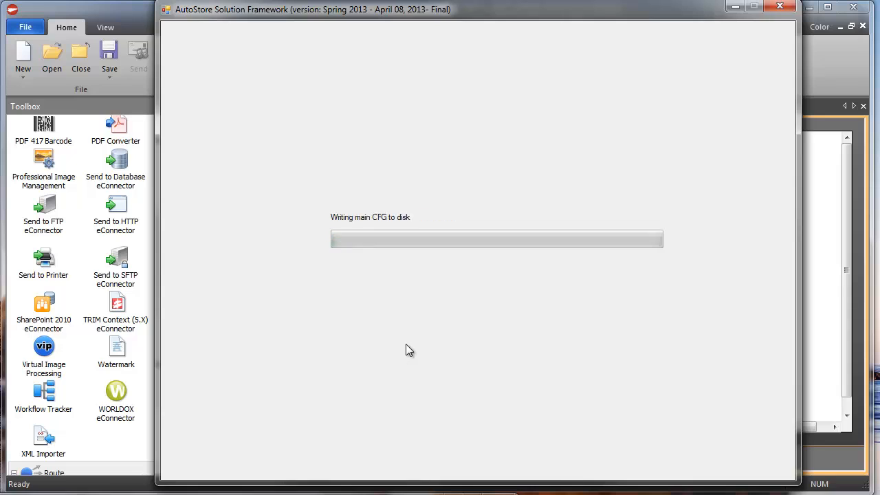
click(340, 194)
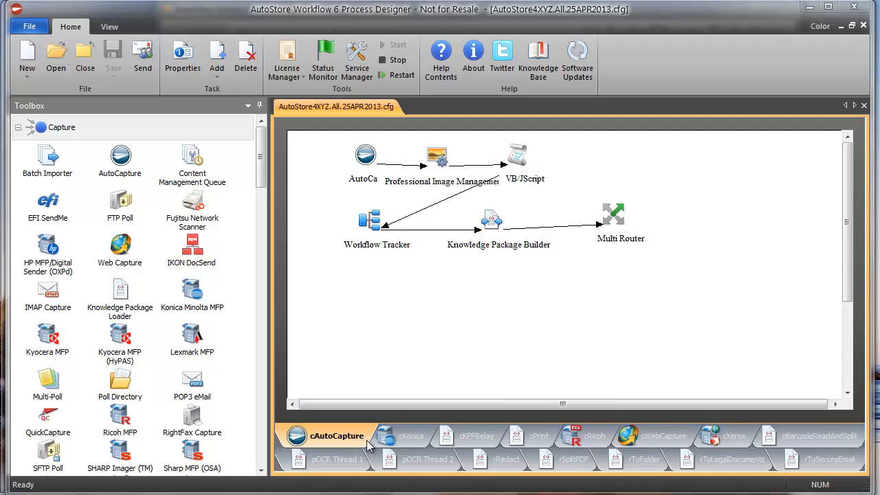
Step: Look through the cKonica, cRicoh, cWebCapture and cXerox capture workflows
click(411, 435)
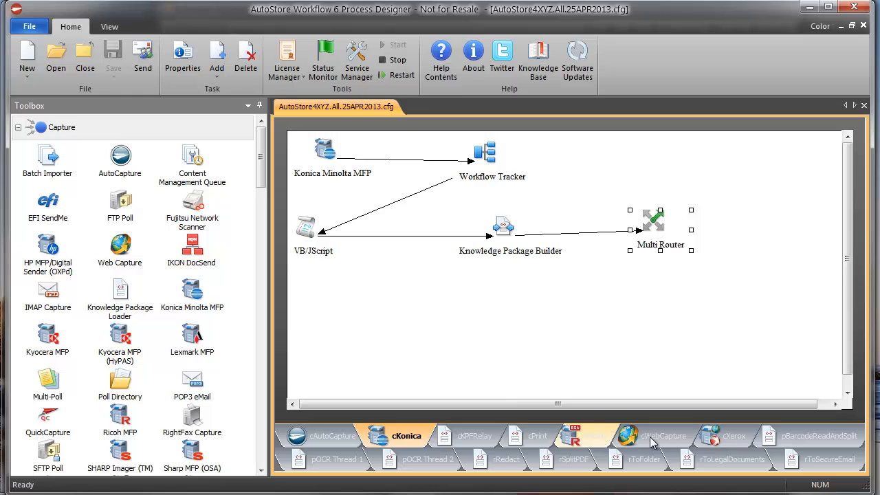
click(592, 435)
key(ctrl+Tab)
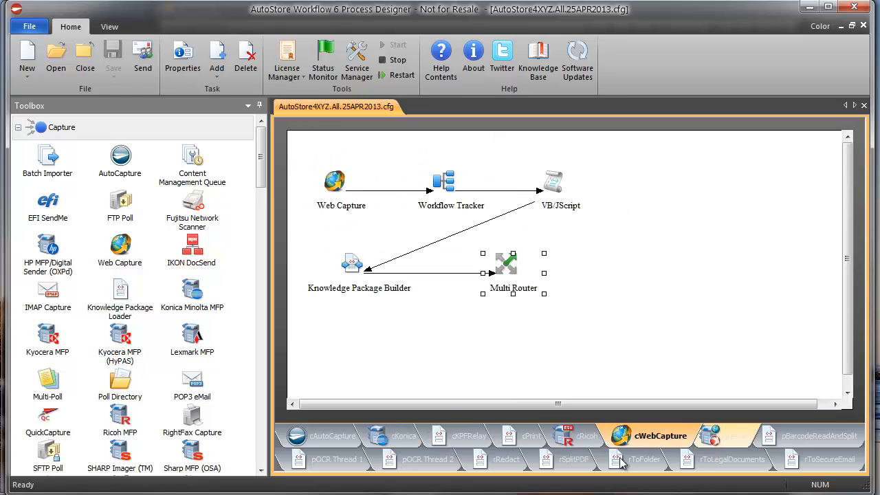
key(ctrl+Tab)
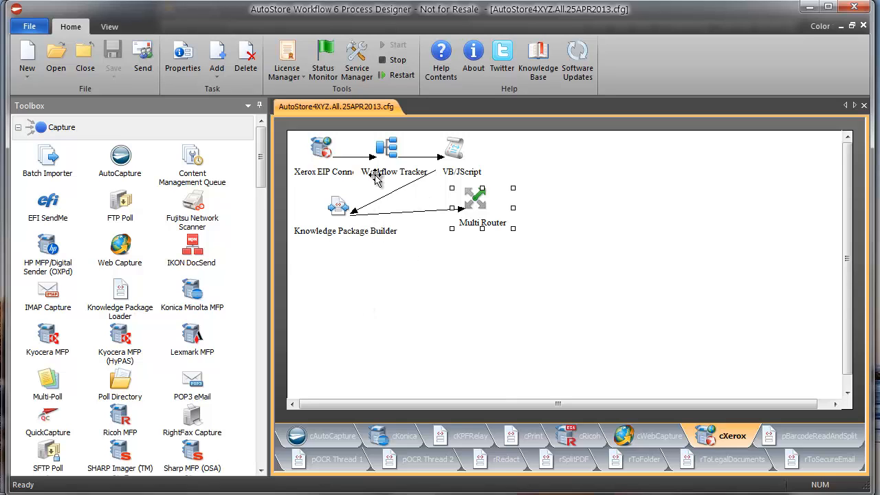
Step: Move Multi Router, VB/JScript and Workflow Tracker apart in cXerox, then open pOCR Thread 1
ctrl+click(320, 150)
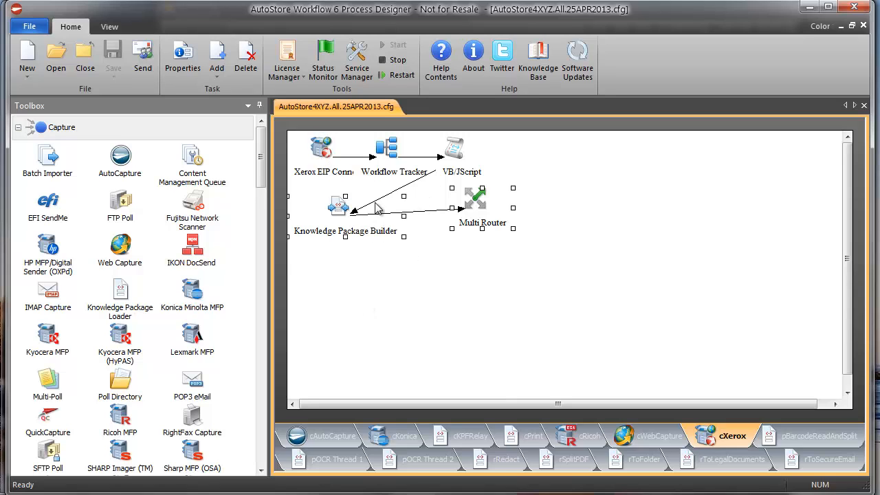
click(477, 200)
drag(476, 201, 486, 208)
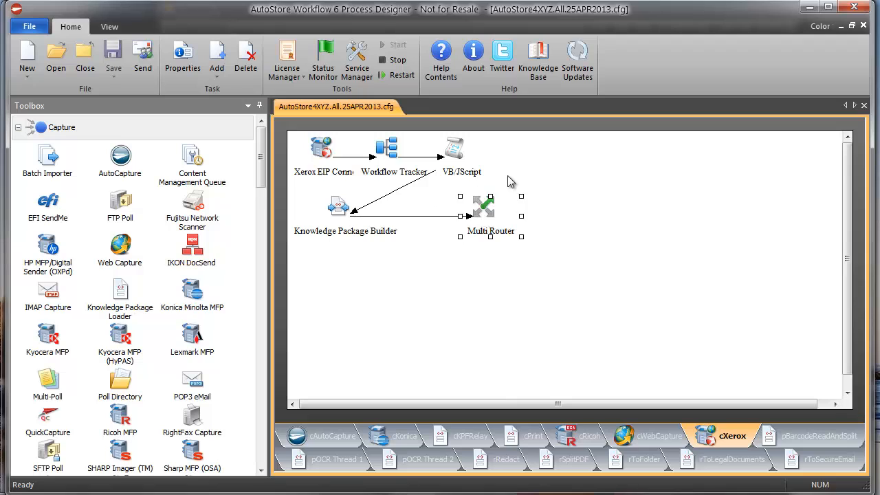
click(453, 150)
drag(453, 149, 502, 149)
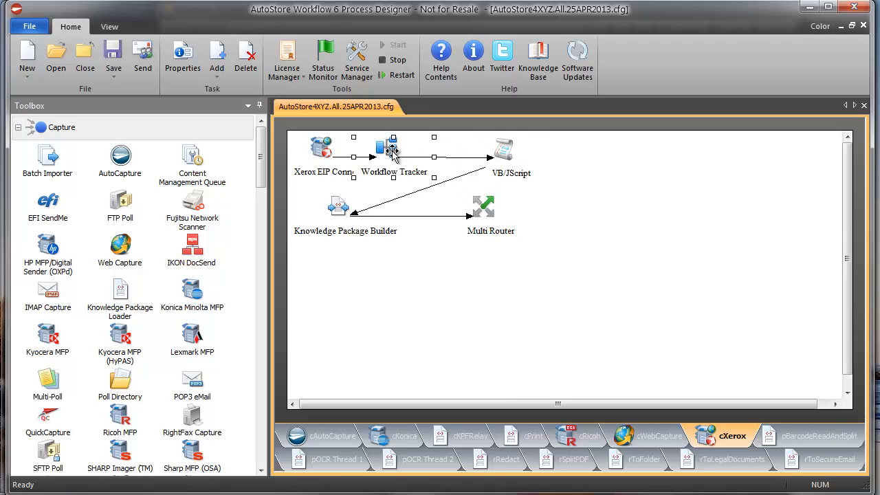
drag(393, 146, 410, 146)
drag(317, 150, 318, 151)
click(492, 158)
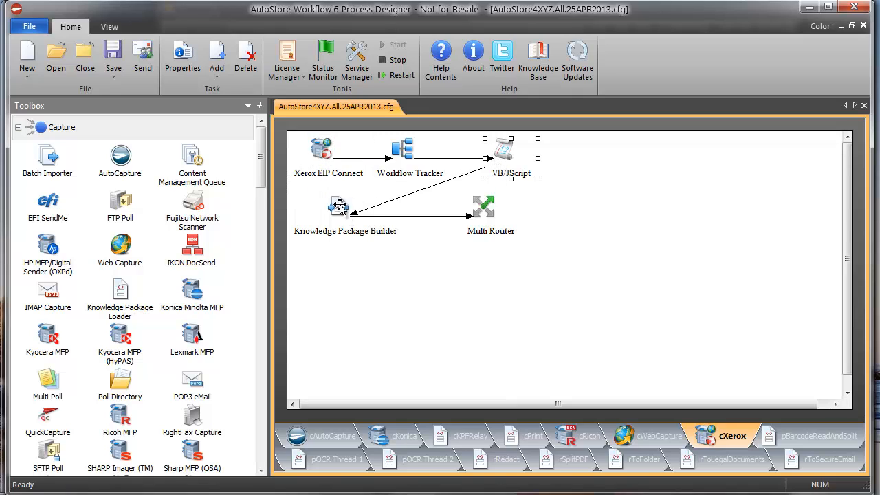
click(329, 152)
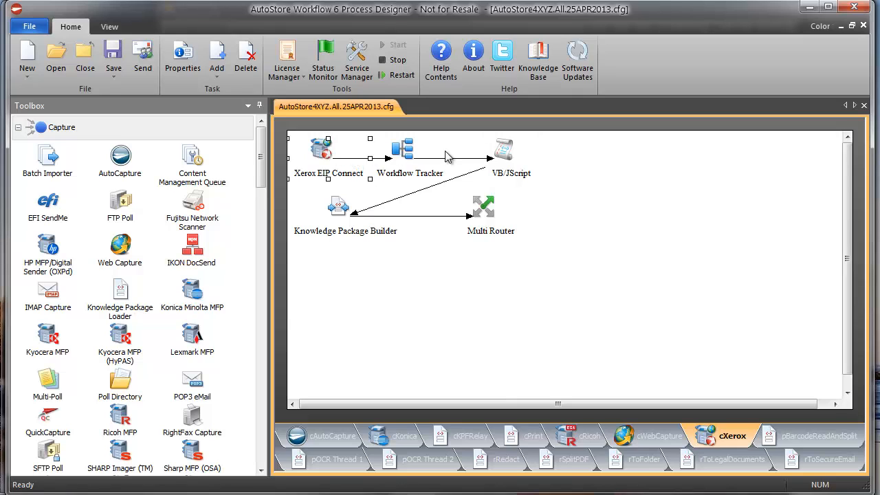
click(360, 459)
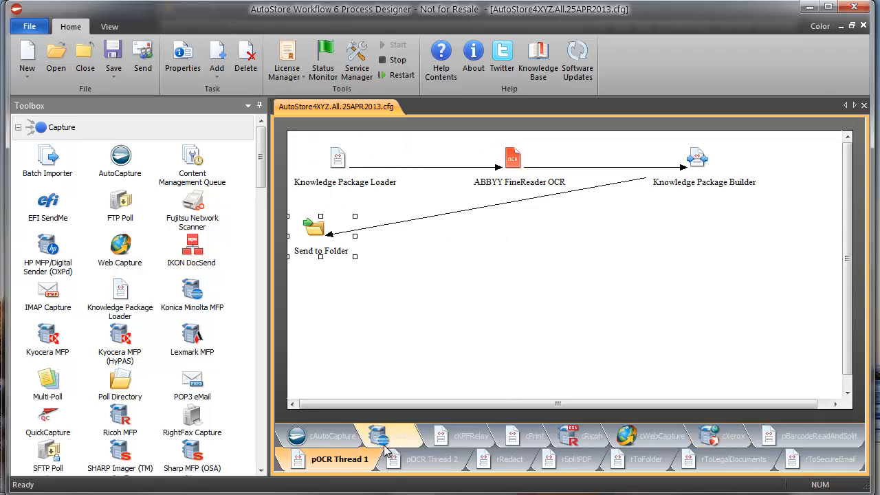
Step: View the full Input Directory path of pOCR Thread 1's Knowledge Package Loader without changing it
click(420, 461)
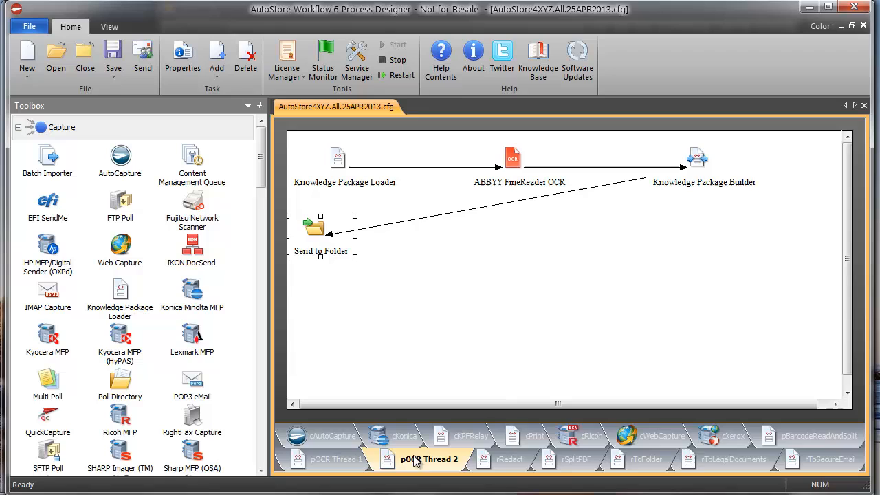
click(341, 462)
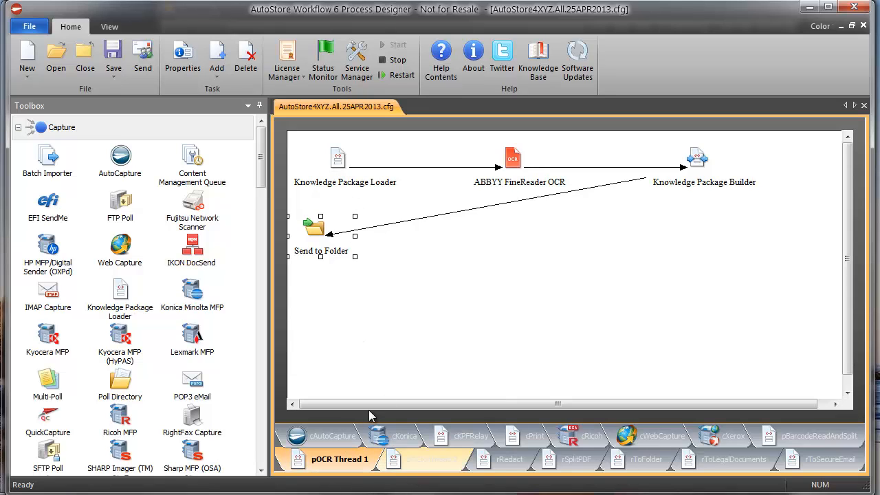
double_click(338, 159)
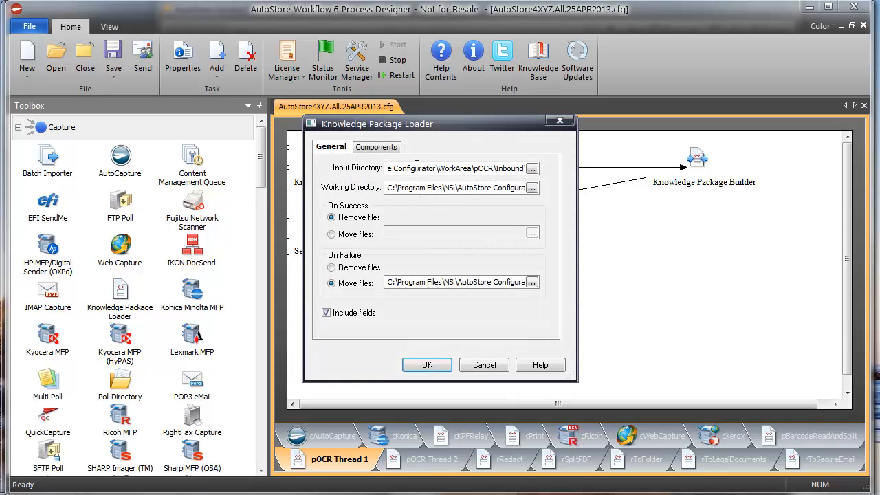
drag(416, 168, 564, 166)
click(486, 365)
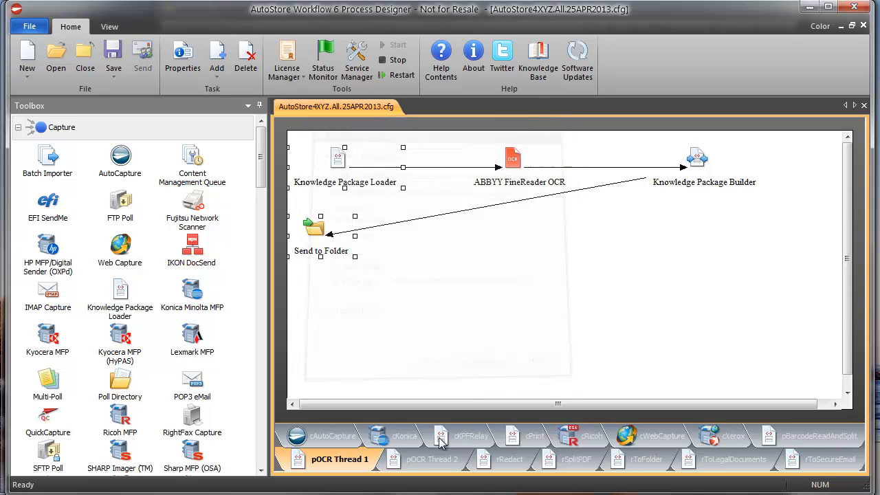
Step: View pOCR Thread 2's Knowledge Package Loader Input Directory path, leaving settings unchanged
click(430, 459)
double_click(341, 163)
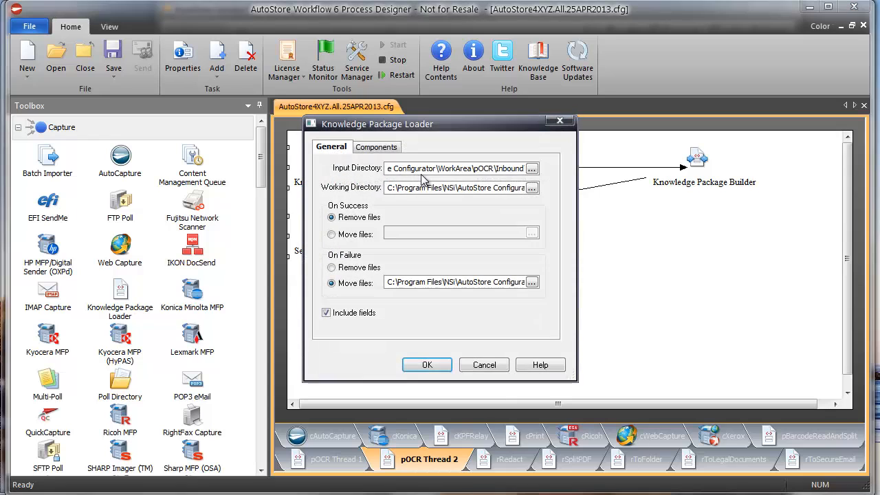
drag(420, 169, 331, 171)
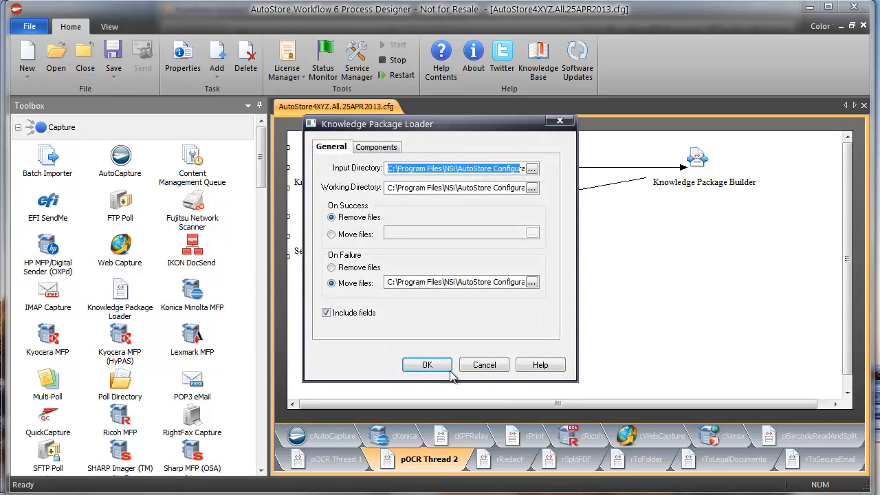
click(474, 365)
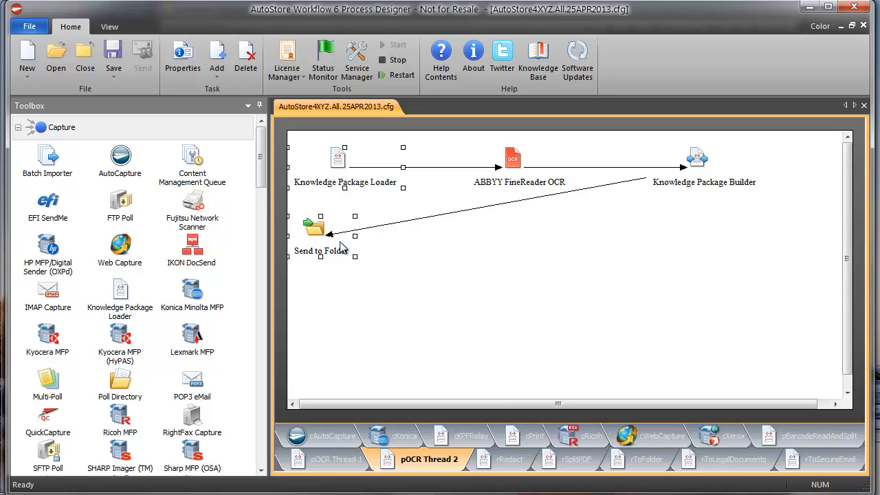
Step: Move Send to Folder up and to the right in pOCR Thread 2's workflow diagram
drag(314, 231, 341, 217)
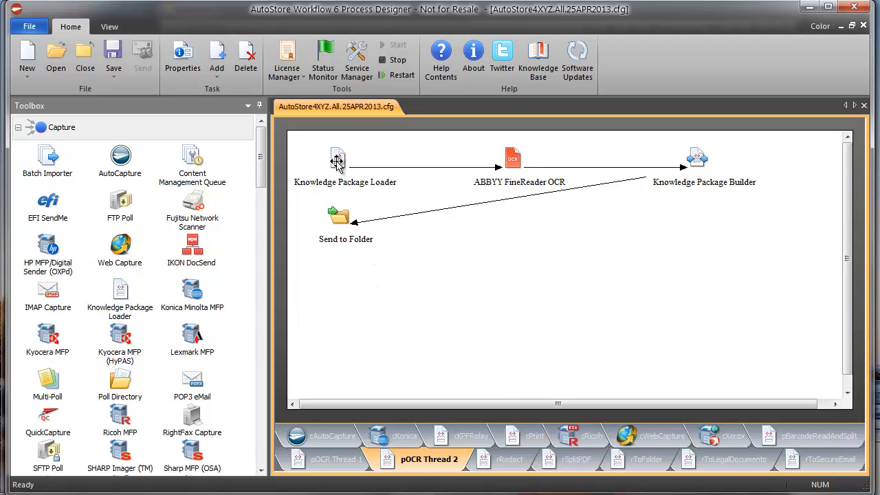
click(509, 160)
click(696, 160)
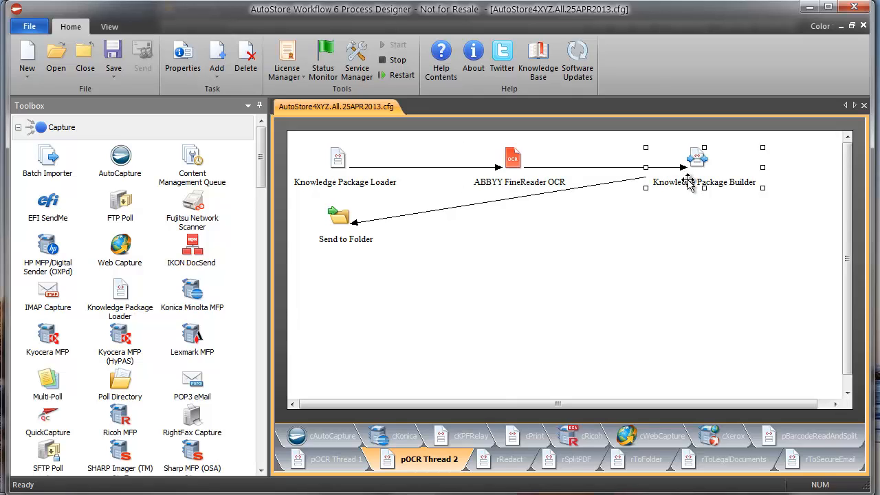
click(342, 225)
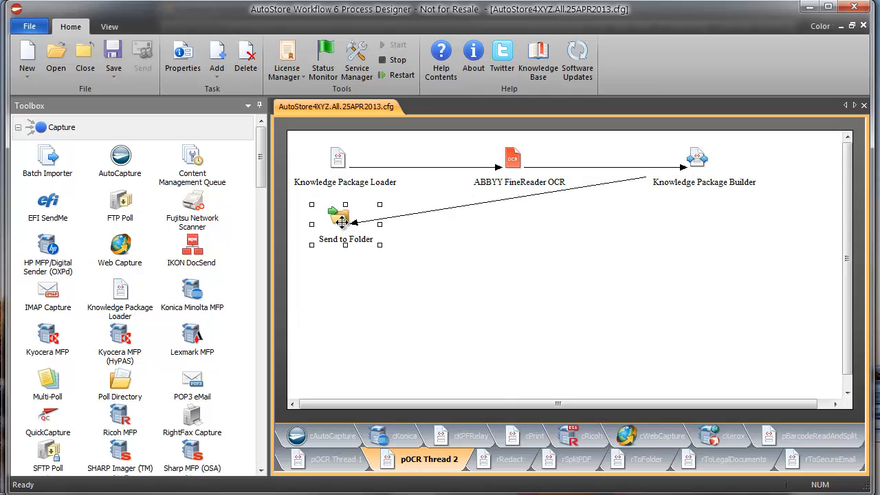
drag(342, 227, 349, 237)
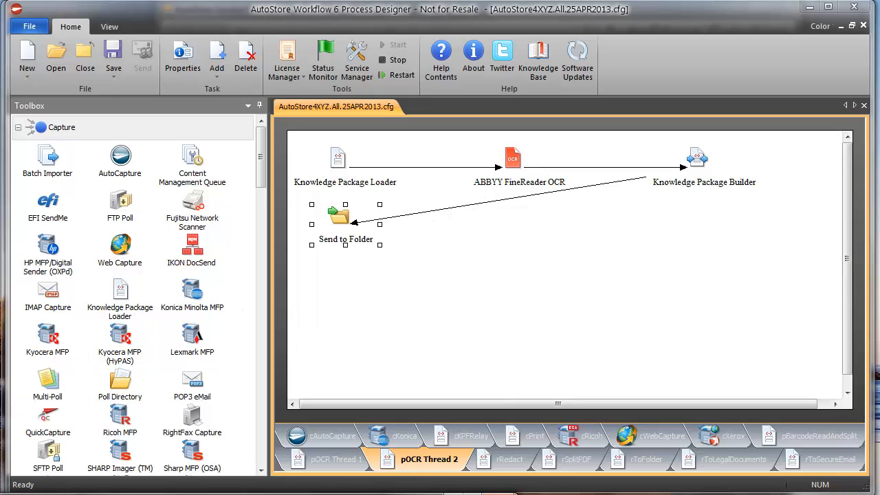
drag(0, 492, 241, 42)
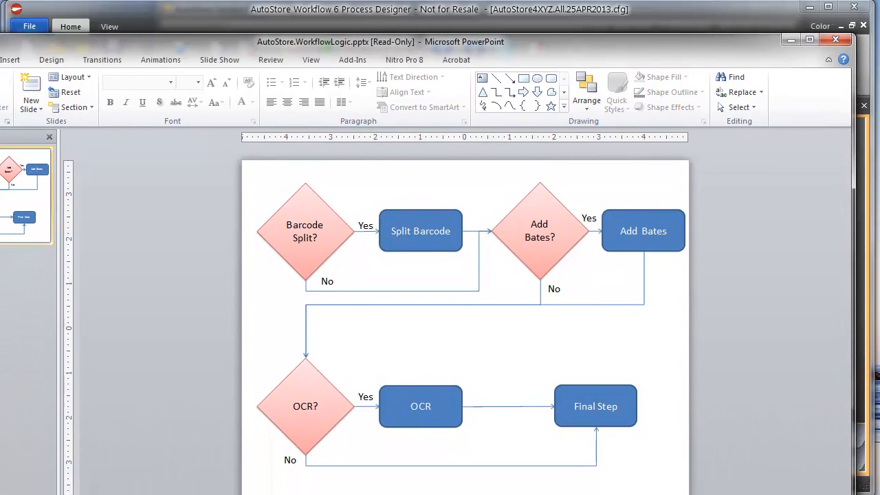
Step: Enlarge the Process Components folder window to see the file details, then minimize PowerPoint
drag(0, 141, 245, 154)
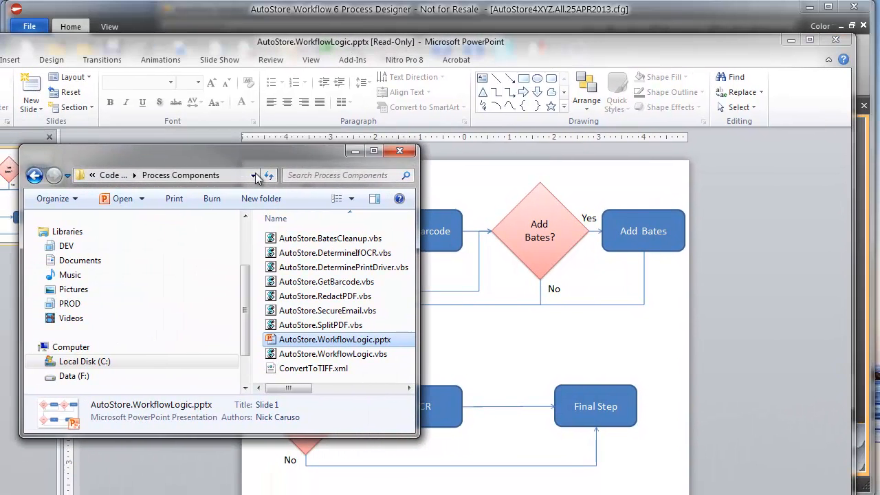
drag(416, 435, 769, 477)
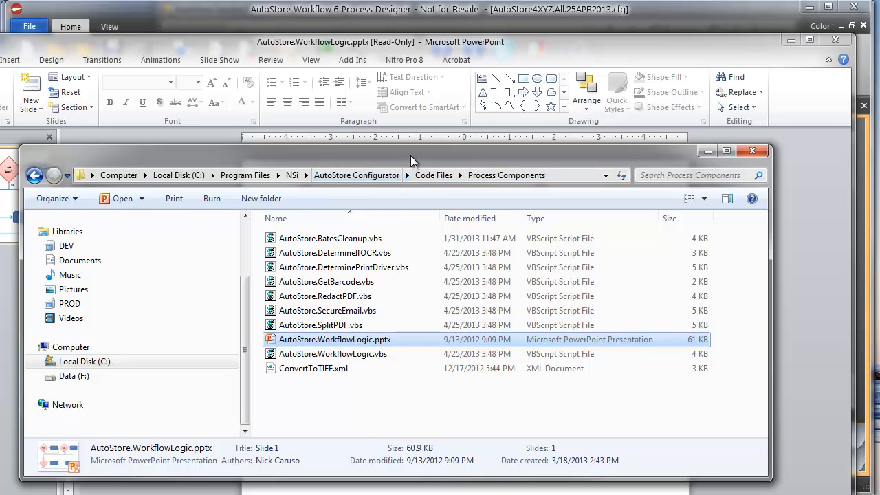
drag(410, 155, 0, 178)
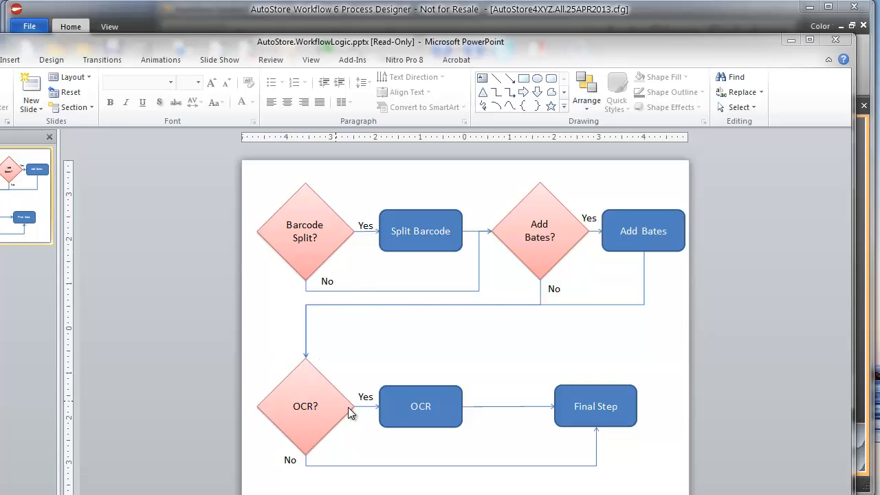
click(791, 40)
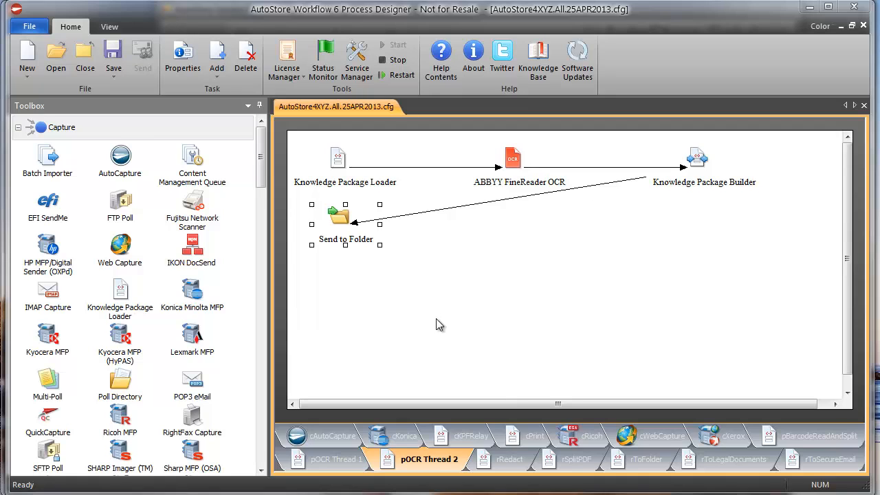
Step: Switch repeatedly between the pOCR Thread 1 and Thread 2 diagrams, ending on Thread 1
click(330, 464)
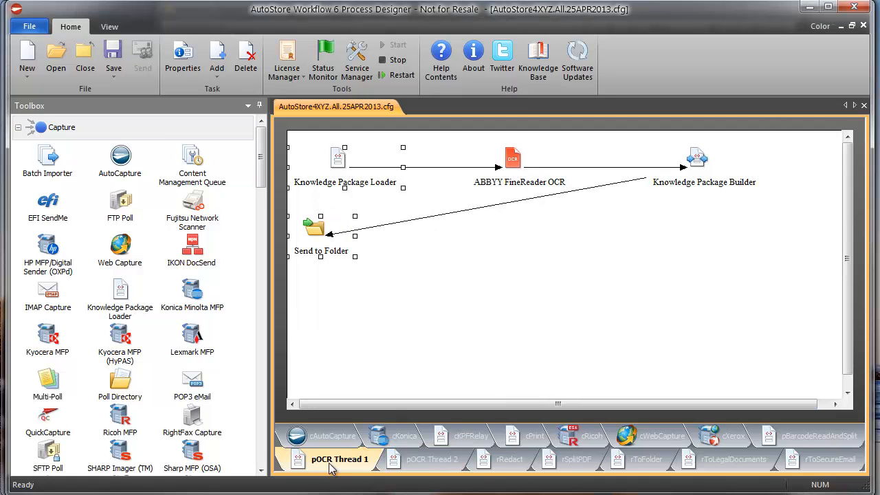
click(409, 462)
click(387, 466)
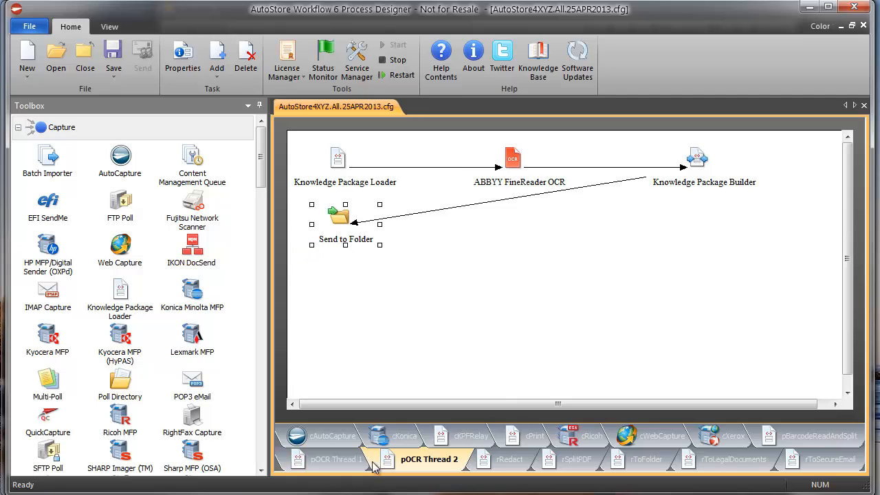
click(353, 463)
click(402, 466)
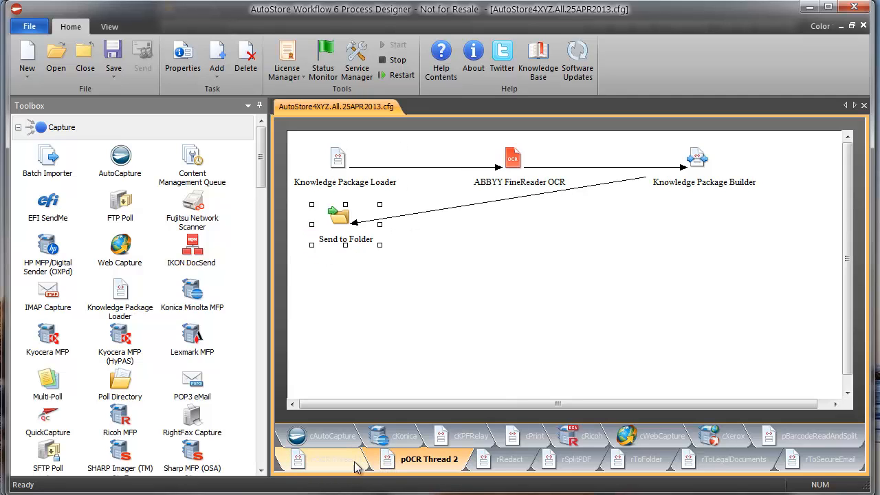
click(356, 468)
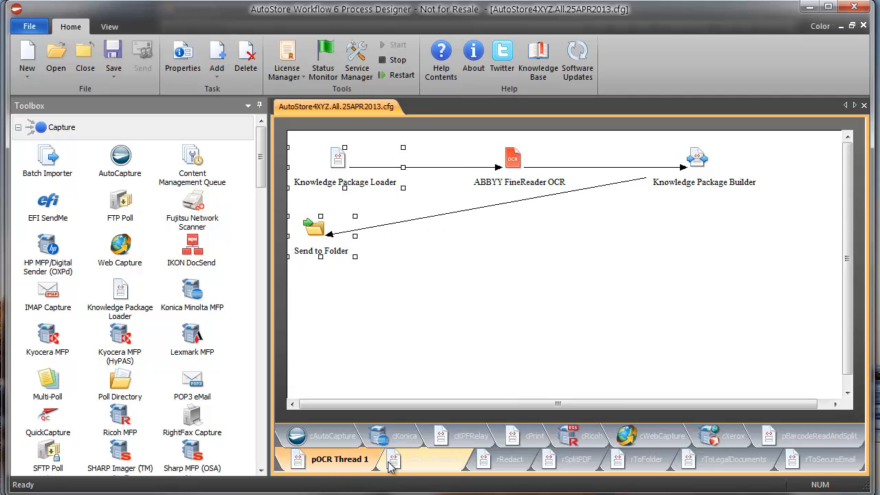
click(389, 467)
click(354, 466)
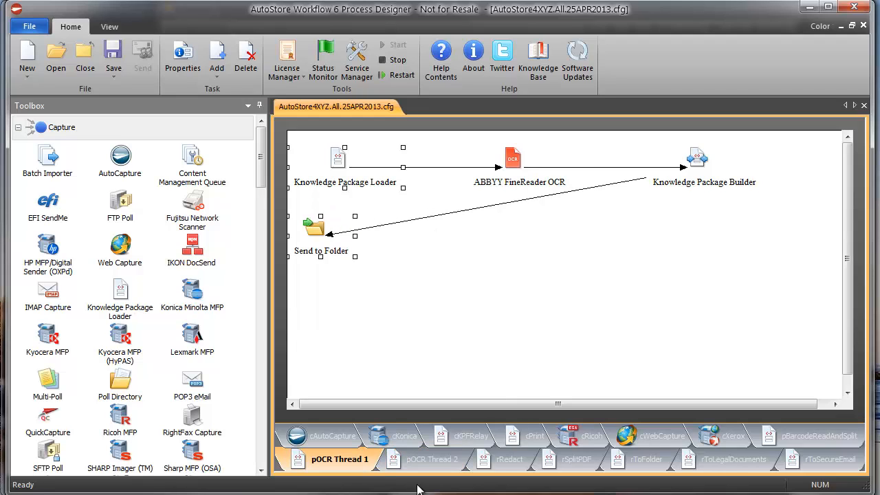